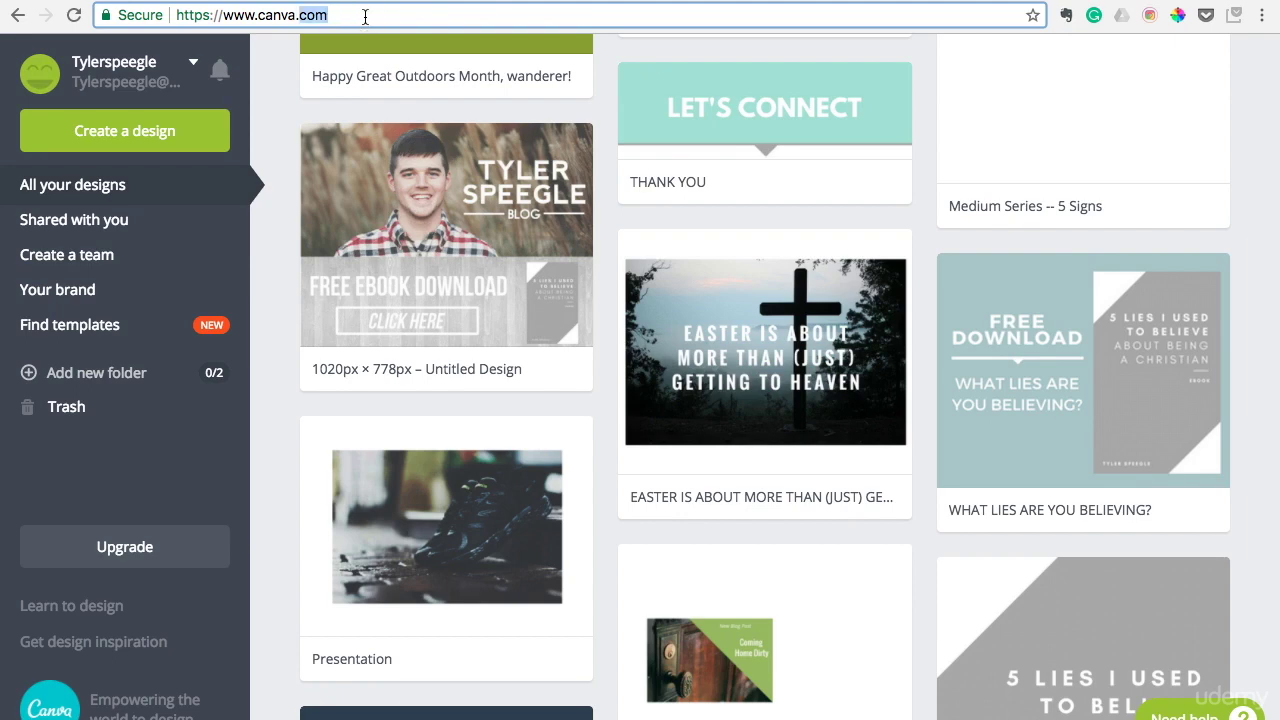
{"action": "key", "text": "Return"}
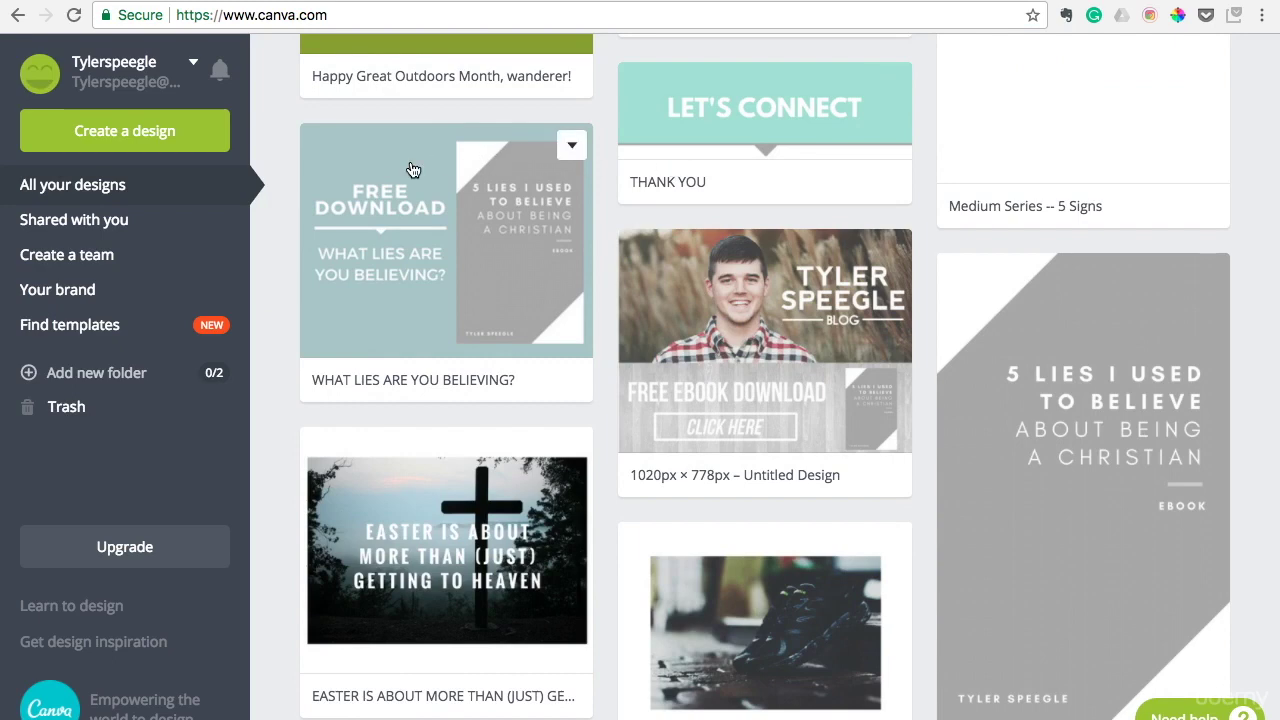
{"action": "scroll", "coordinate": [600, 178], "scroll_direction": "down", "scroll_amount": 1}
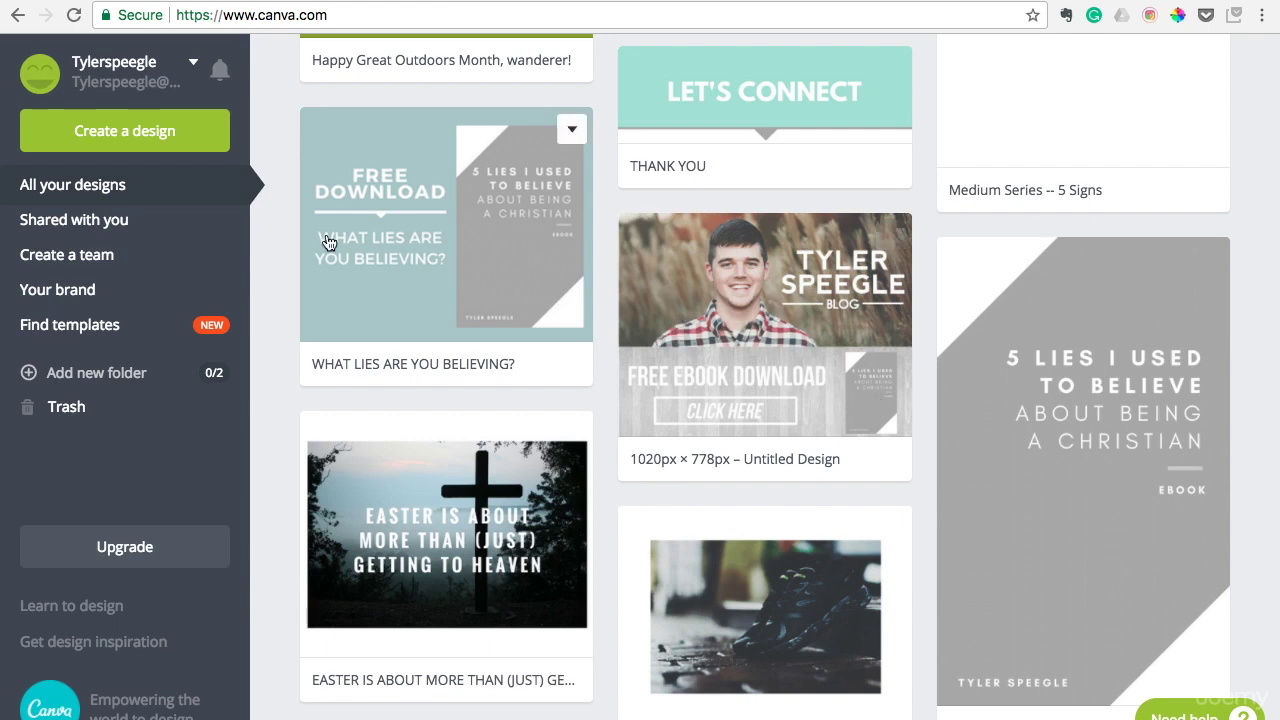
{"action": "left_click", "coordinate": [141, 135]}
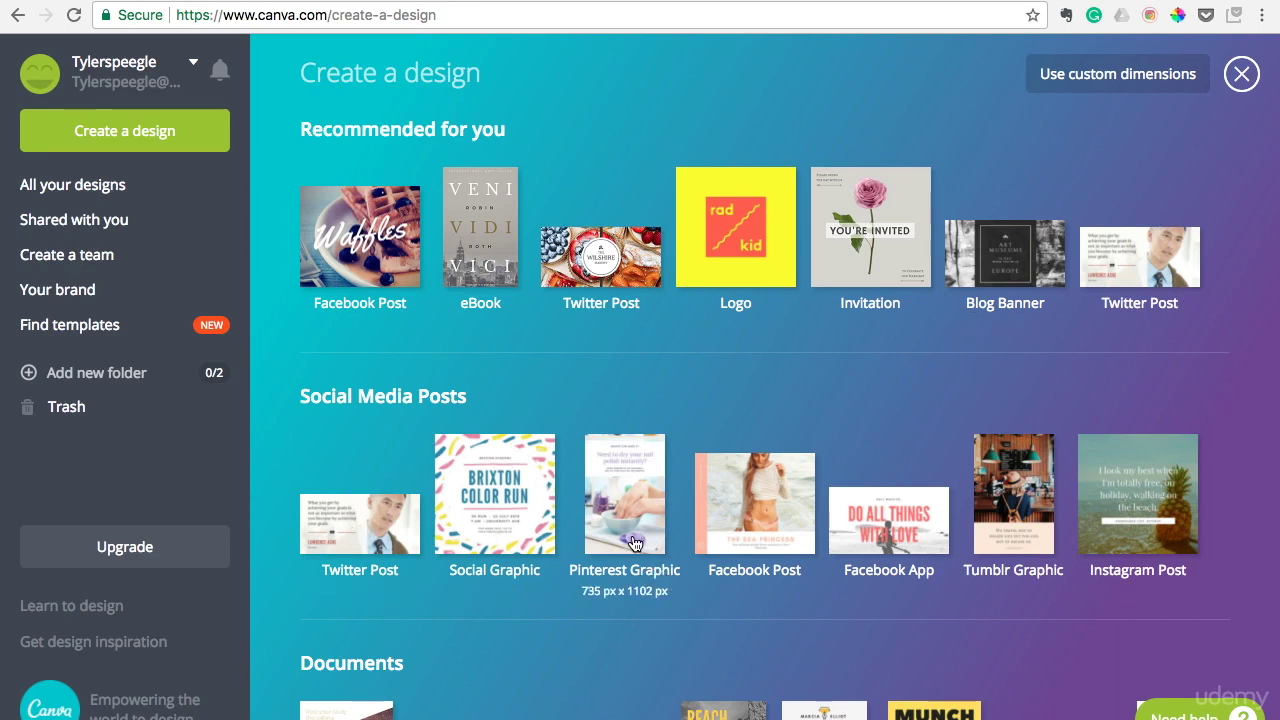
{"action": "scroll", "coordinate": [677, 600], "scroll_direction": "down", "scroll_amount": 2}
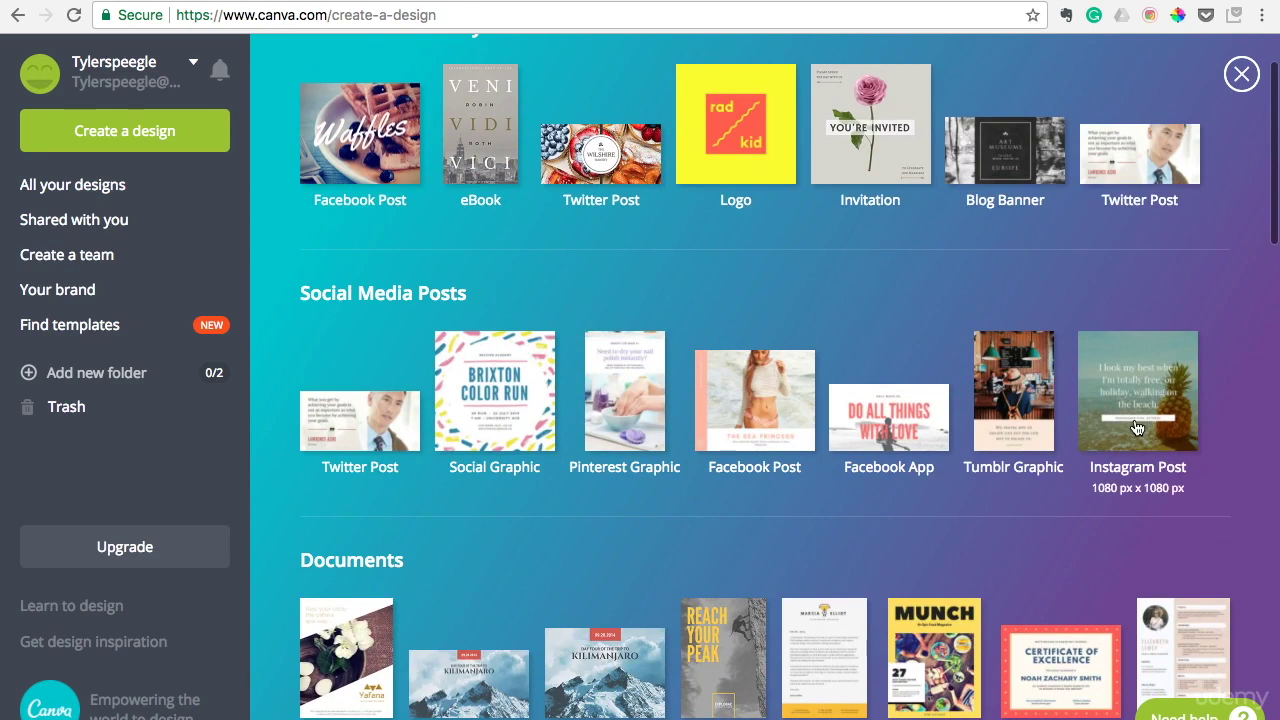
{"action": "scroll", "coordinate": [1067, 529], "scroll_direction": "down", "scroll_amount": 5}
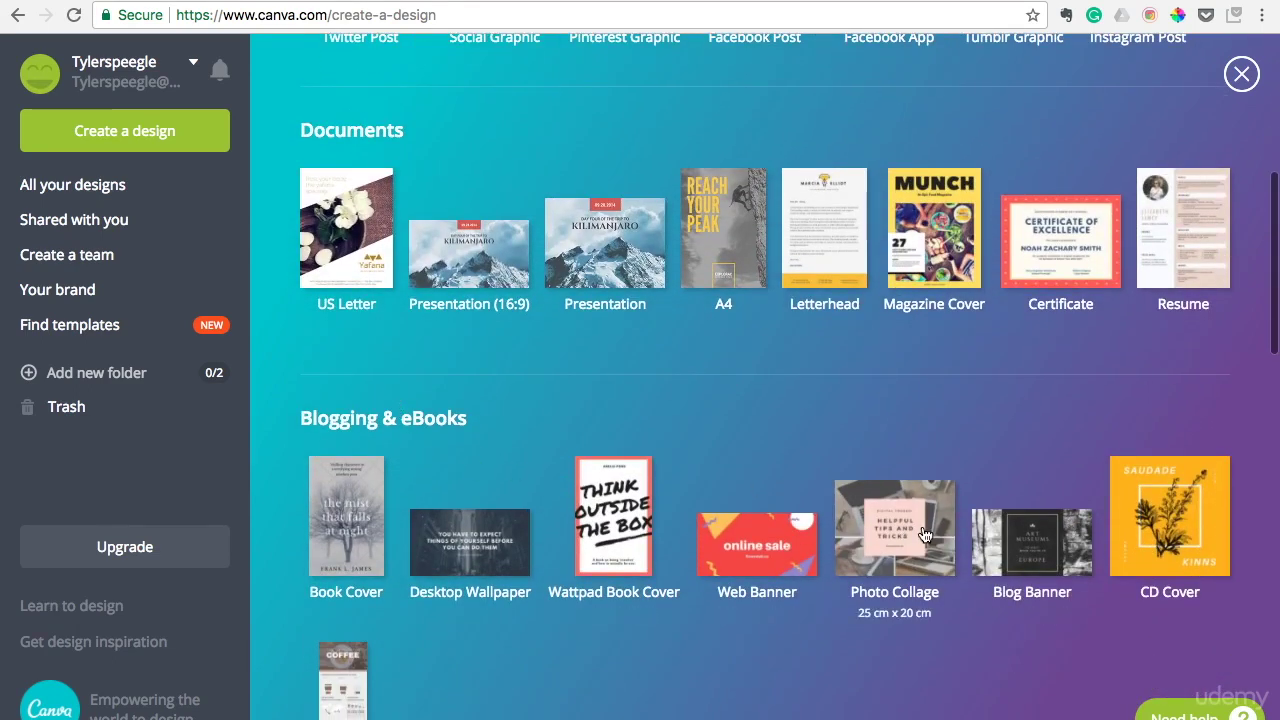
{"action": "scroll", "coordinate": [920, 533], "scroll_direction": "down", "scroll_amount": 4}
{"action": "scroll", "coordinate": [925, 533], "scroll_direction": "down", "scroll_amount": 3}
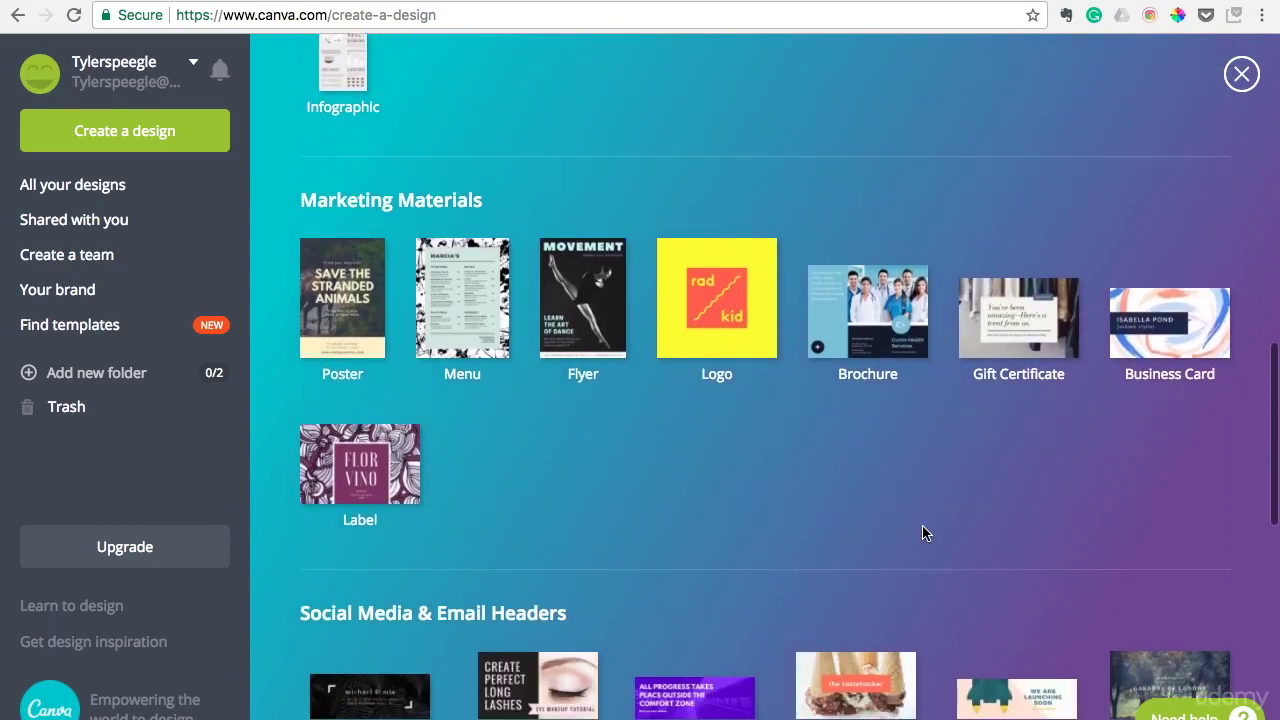
{"action": "scroll", "coordinate": [925, 533], "scroll_direction": "up", "scroll_amount": 10}
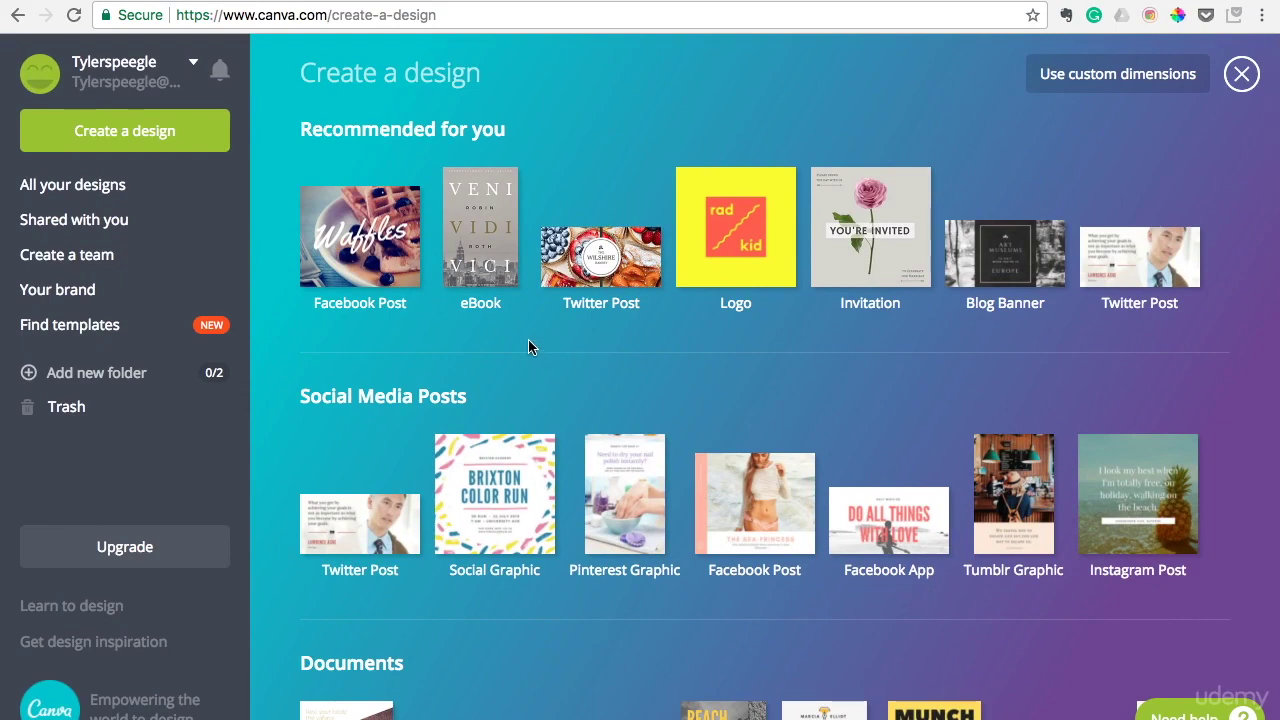
{"action": "left_click", "coordinate": [400, 266]}
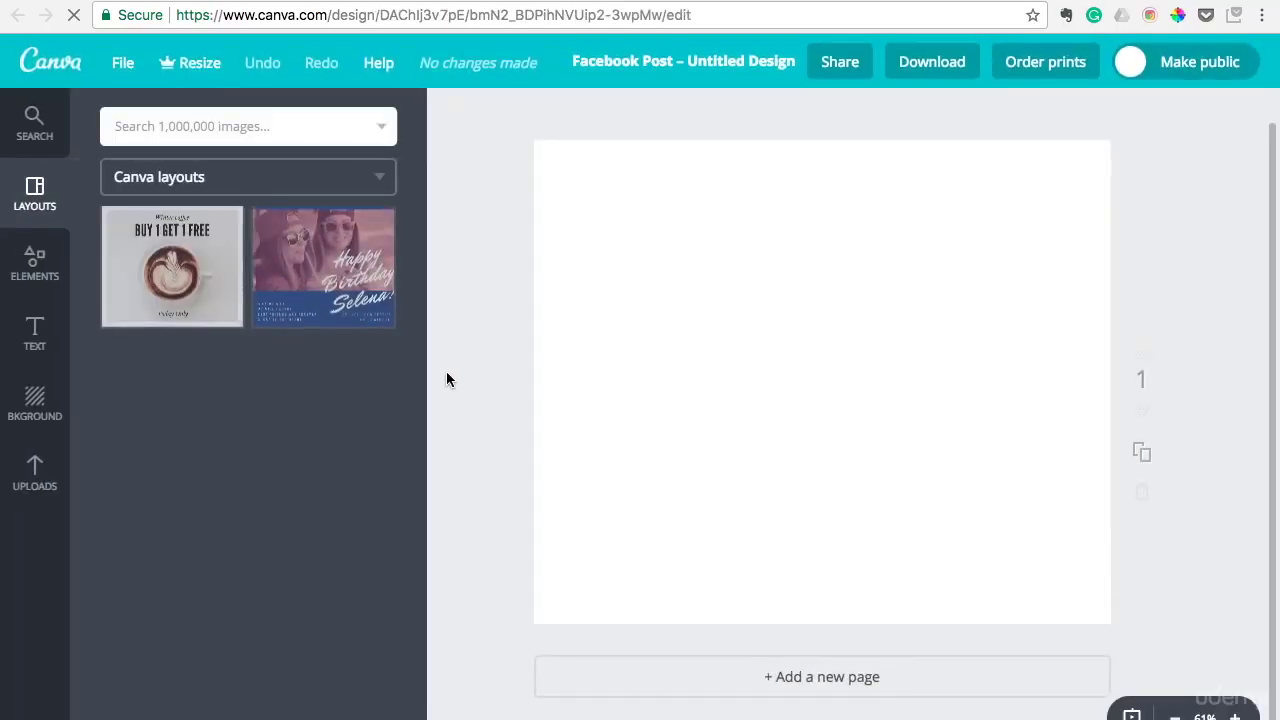
- Look through the ready-made Canva layouts and the background options available for the Facebook post
{"action": "scroll", "coordinate": [340, 399], "scroll_direction": "down", "scroll_amount": 5}
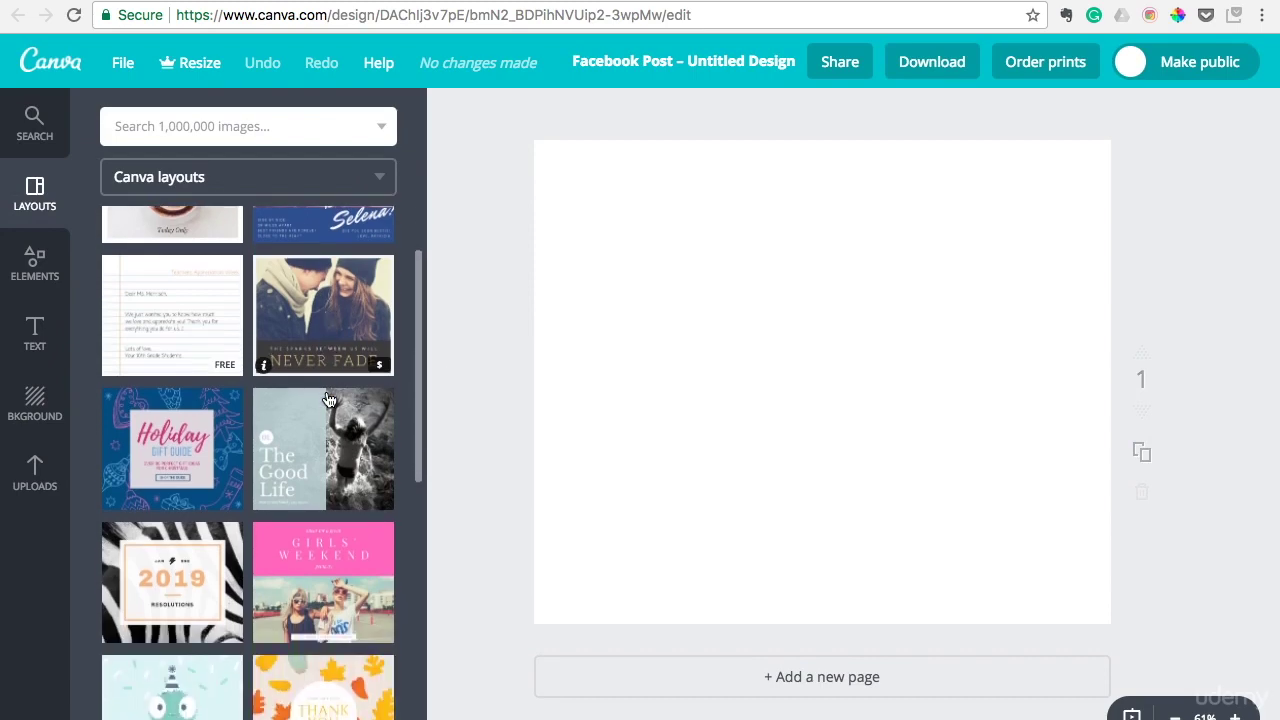
{"action": "scroll", "coordinate": [329, 399], "scroll_direction": "down", "scroll_amount": 2}
{"action": "scroll", "coordinate": [329, 399], "scroll_direction": "up", "scroll_amount": 7}
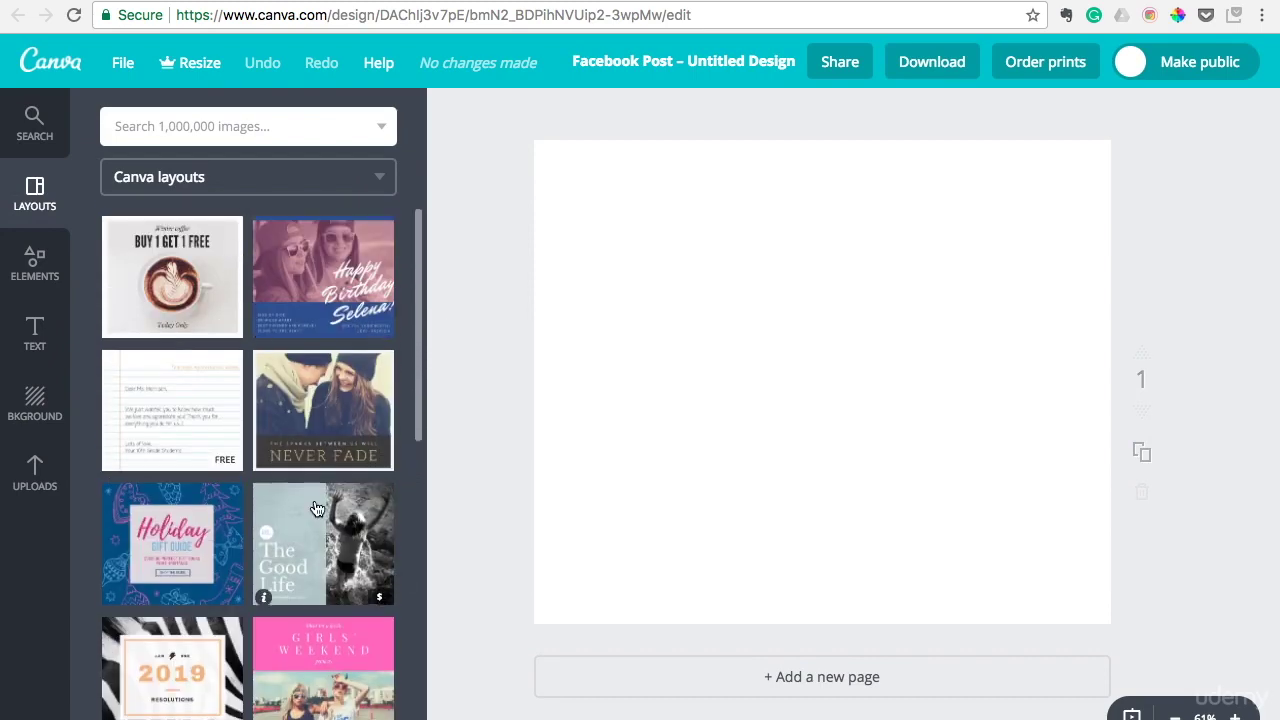
{"action": "scroll", "coordinate": [314, 503], "scroll_direction": "down", "scroll_amount": 3}
{"action": "mouse_move", "coordinate": [316, 509]}
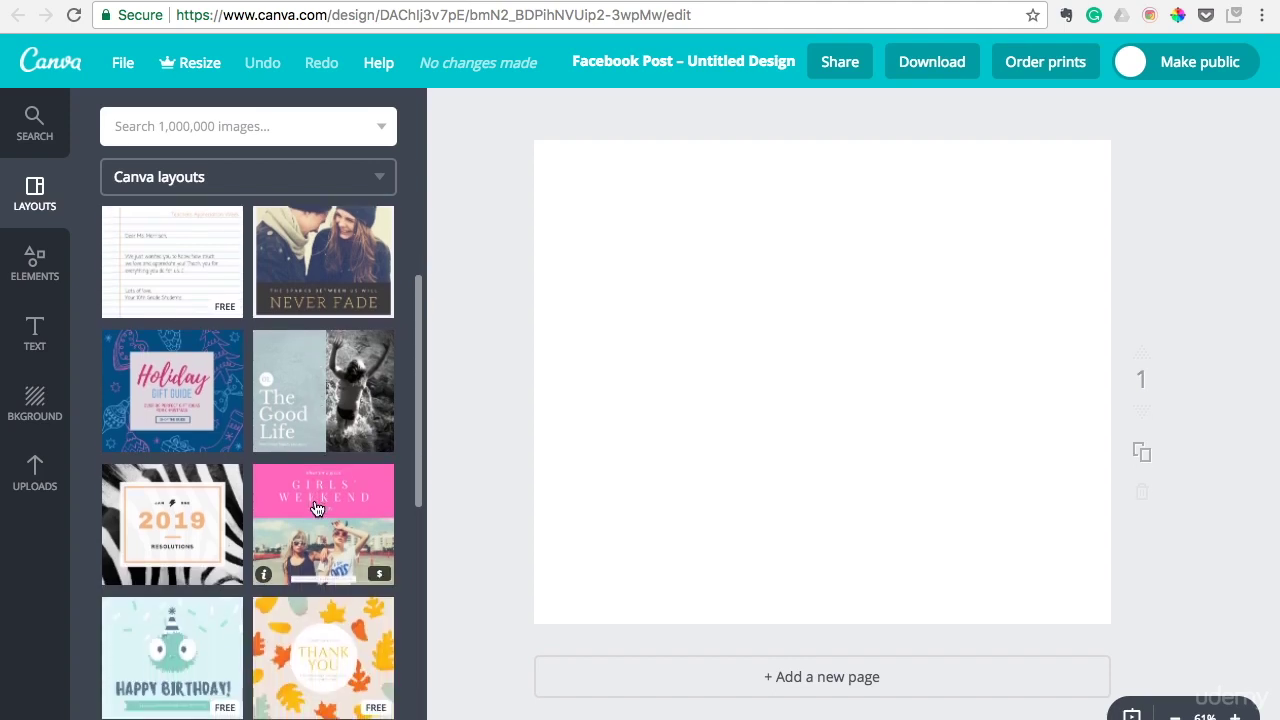
{"action": "scroll", "coordinate": [316, 509], "scroll_direction": "up", "scroll_amount": 3}
{"action": "scroll", "coordinate": [309, 472], "scroll_direction": "down", "scroll_amount": 3}
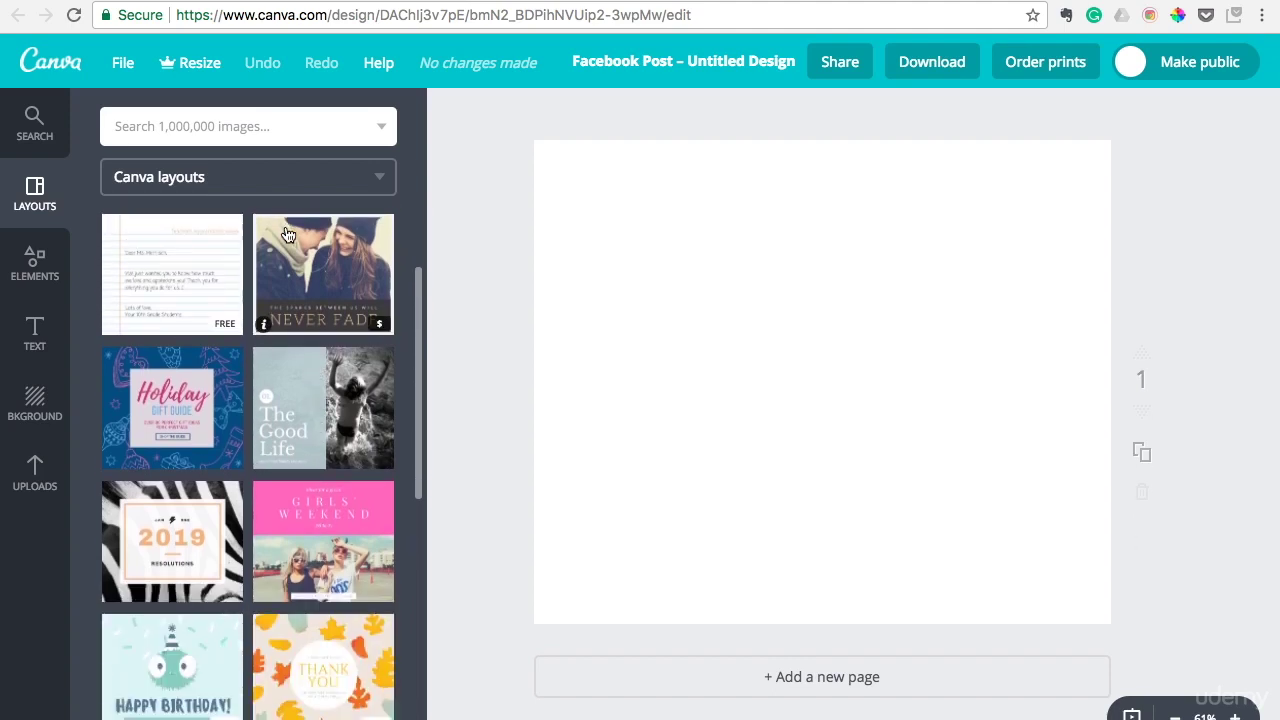
{"action": "scroll", "coordinate": [309, 472], "scroll_direction": "up", "scroll_amount": 3}
{"action": "left_click", "coordinate": [57, 396]}
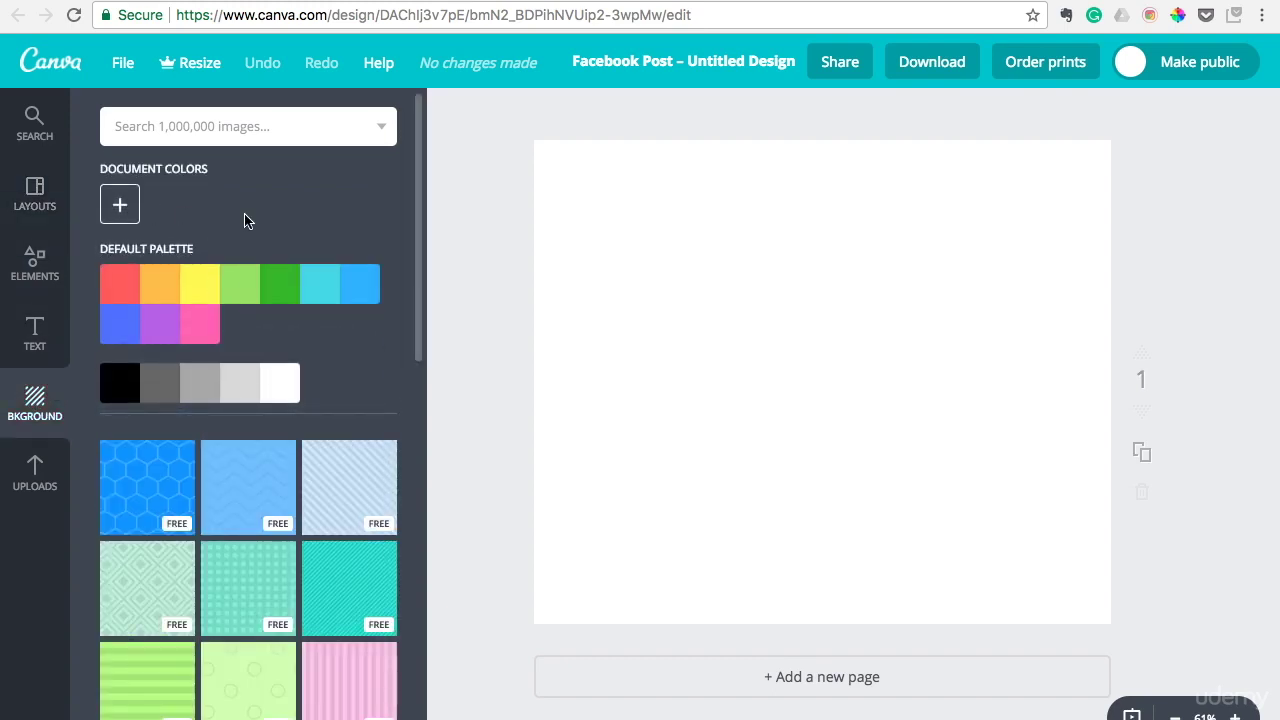
- Add the uploaded typewriter photo to the blank page and enlarge it until it fills the whole canvas
{"action": "left_click", "coordinate": [35, 475]}
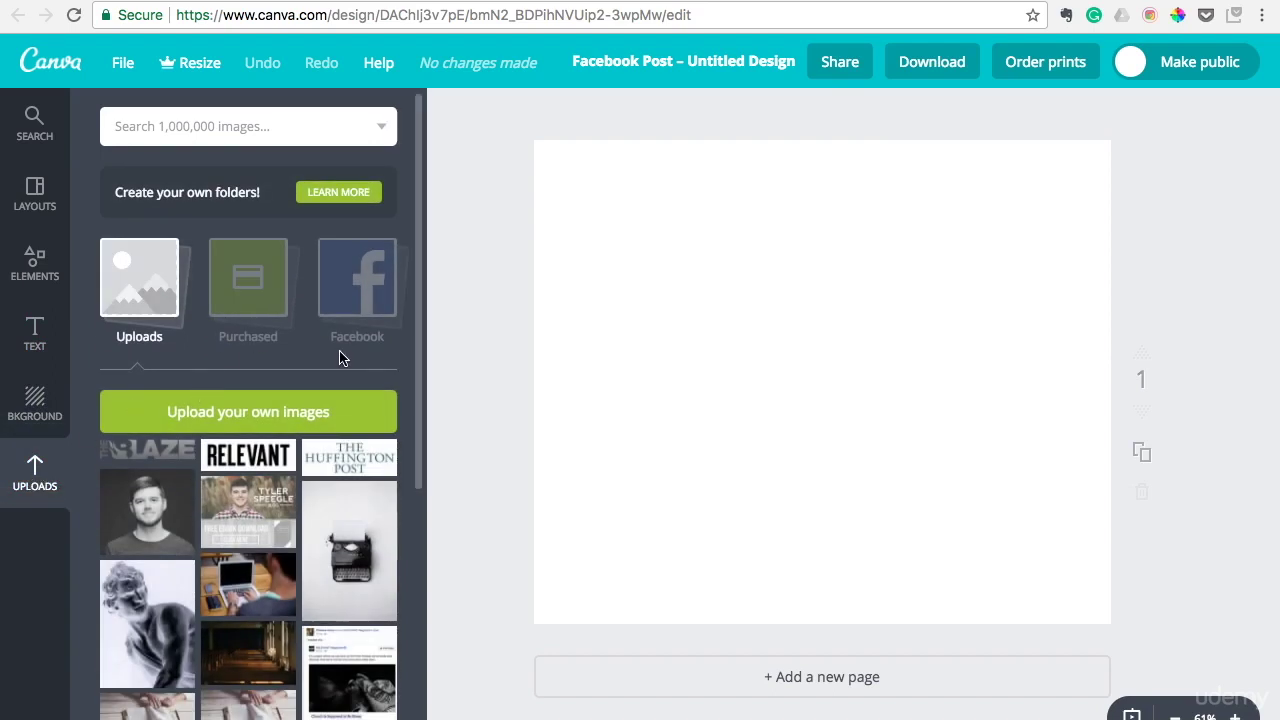
{"action": "left_click", "coordinate": [361, 551]}
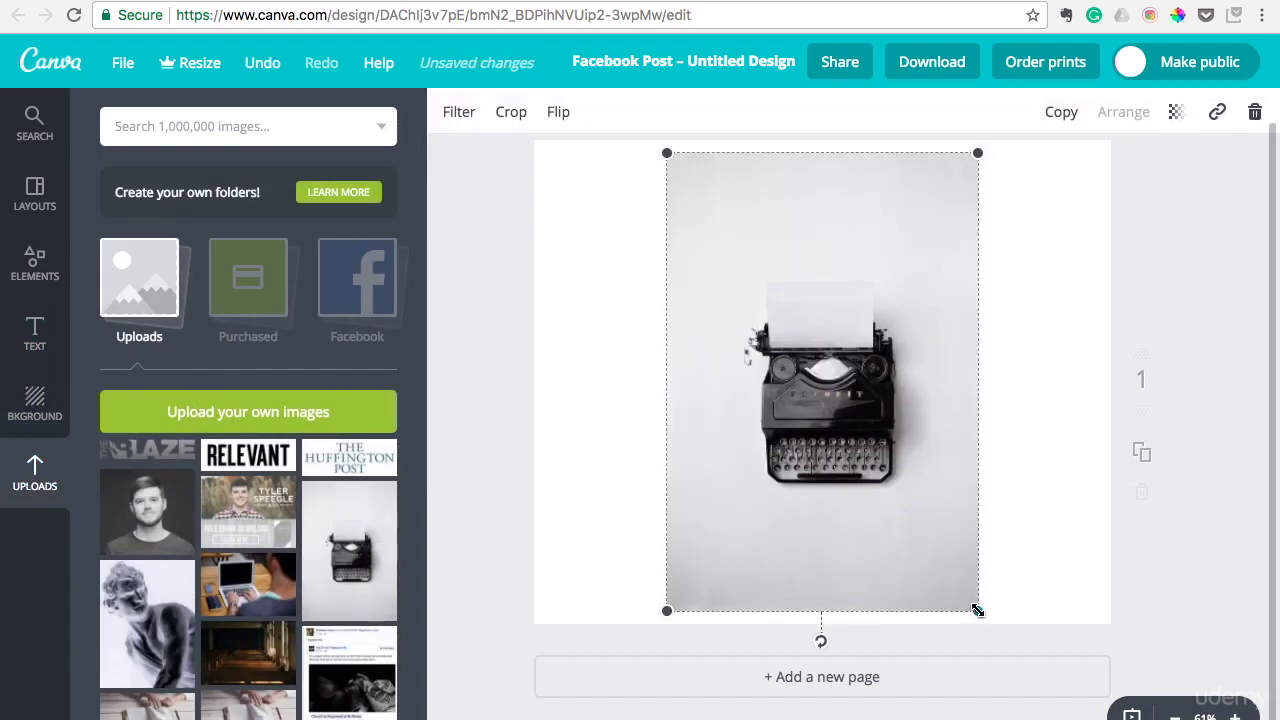
{"action": "left_click_drag", "start_coordinate": [977, 610], "coordinate": [1129, 694]}
{"action": "left_click_drag", "start_coordinate": [830, 484], "coordinate": [766, 464]}
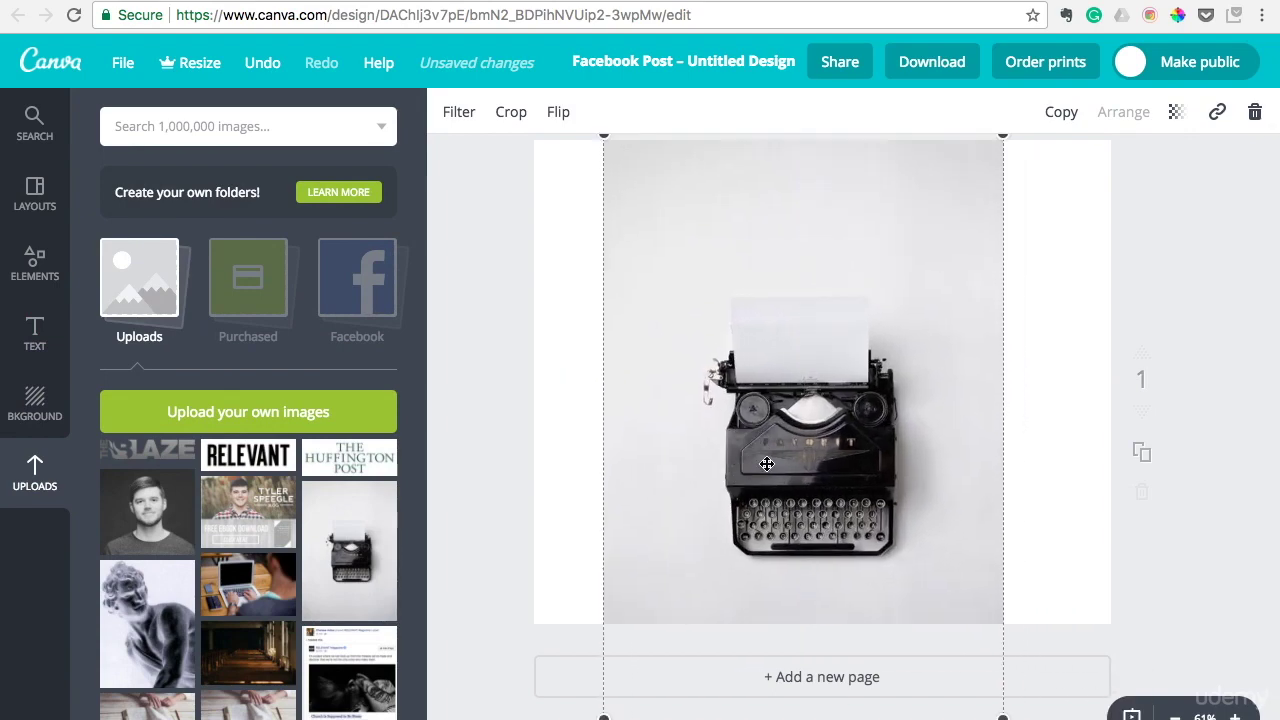
{"action": "left_click_drag", "start_coordinate": [604, 131], "coordinate": [372, 53]}
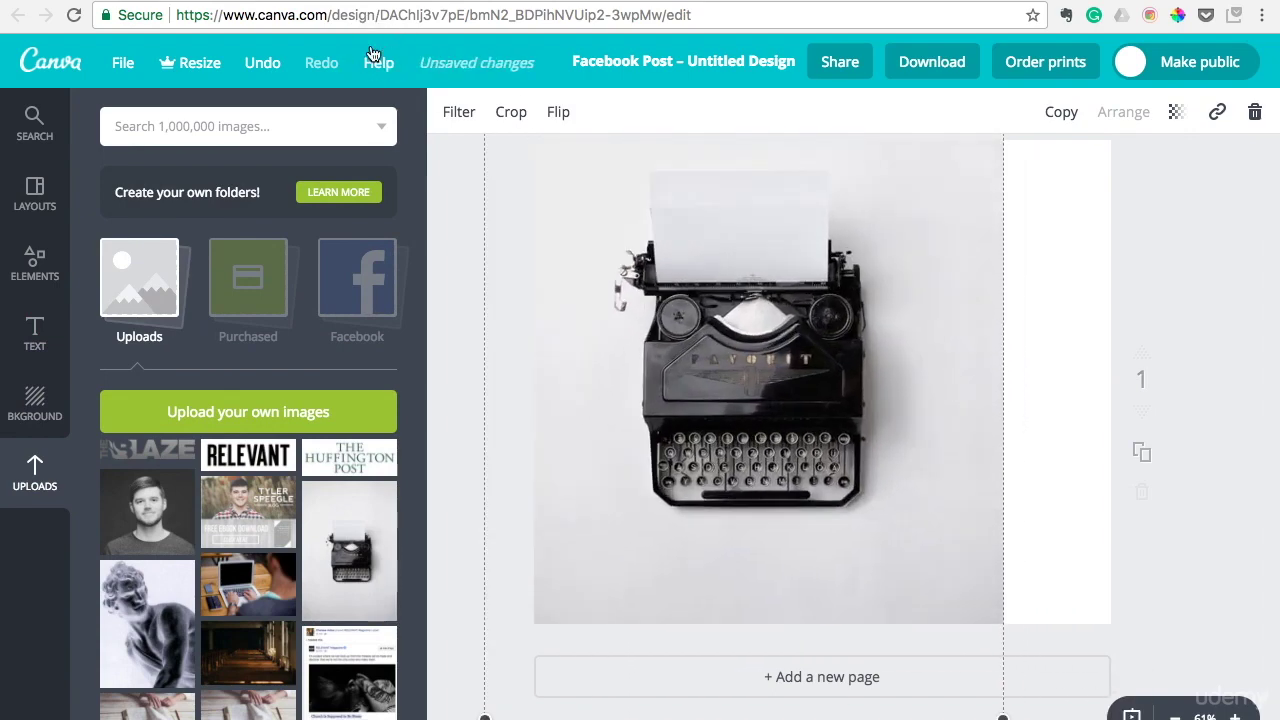
{"action": "left_click_drag", "start_coordinate": [1003, 716], "coordinate": [1113, 719]}
{"action": "left_click_drag", "start_coordinate": [1043, 484], "coordinate": [1033, 445]}
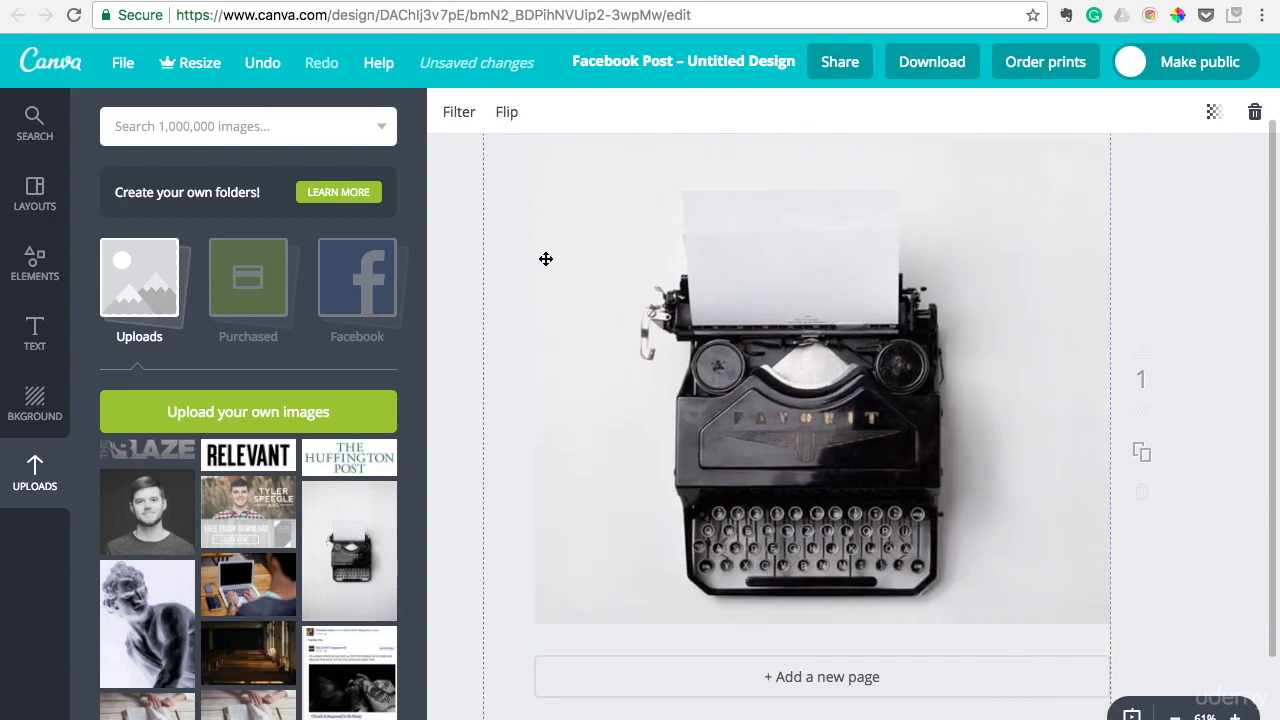
- Add the "DAZZLE eau de parfum" text combination and place it on the typewriter's sheet of paper
{"action": "left_click", "coordinate": [35, 333]}
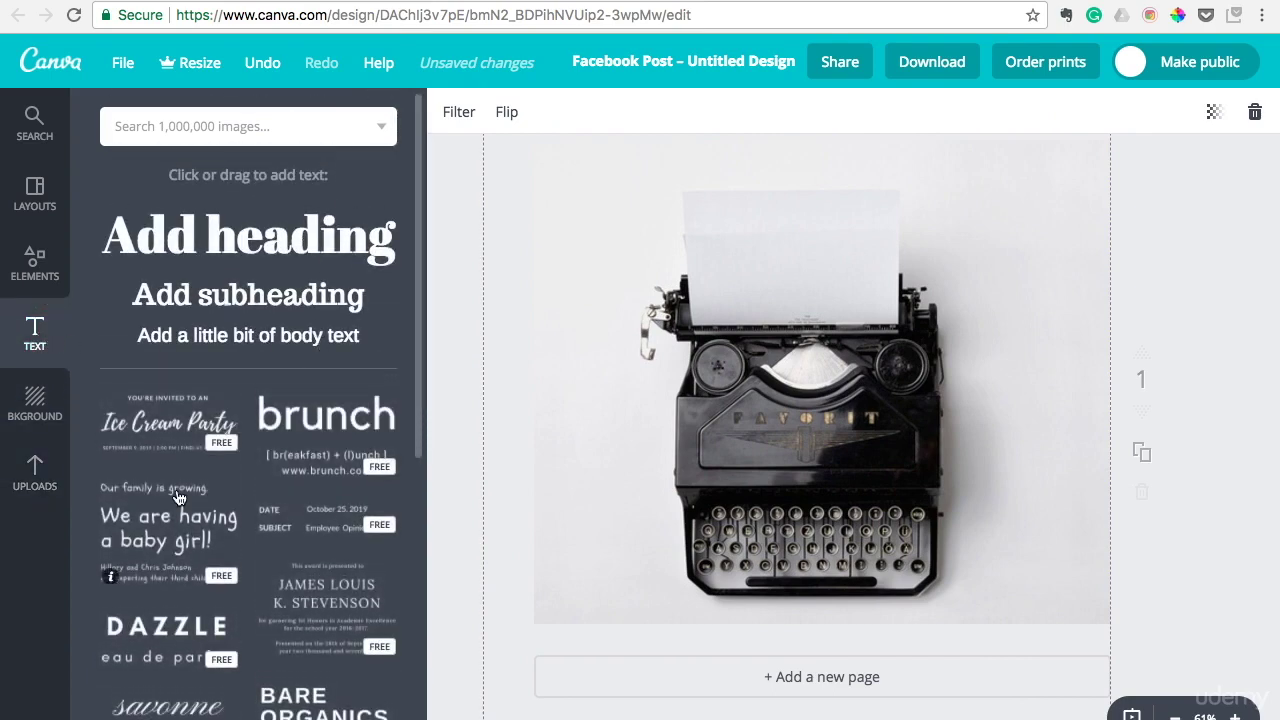
{"action": "scroll", "coordinate": [178, 497], "scroll_direction": "down", "scroll_amount": 4}
{"action": "scroll", "coordinate": [168, 578], "scroll_direction": "down", "scroll_amount": 8}
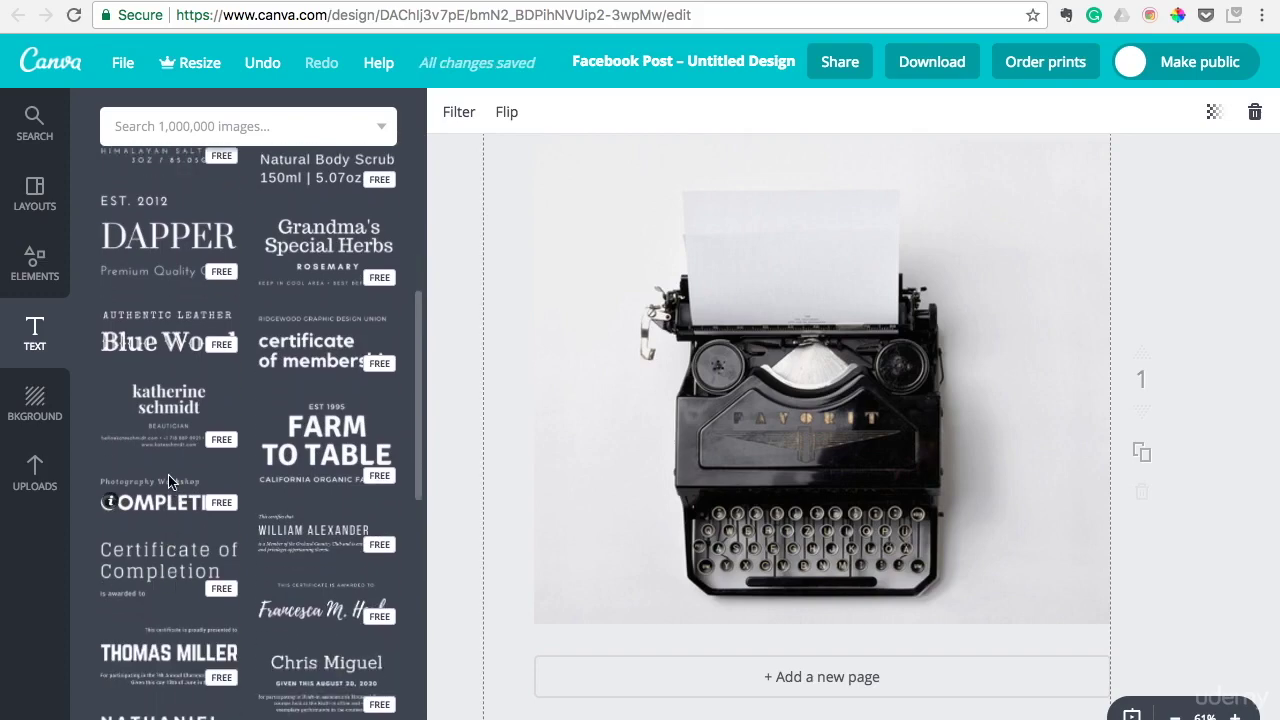
{"action": "scroll", "coordinate": [175, 535], "scroll_direction": "down", "scroll_amount": 8}
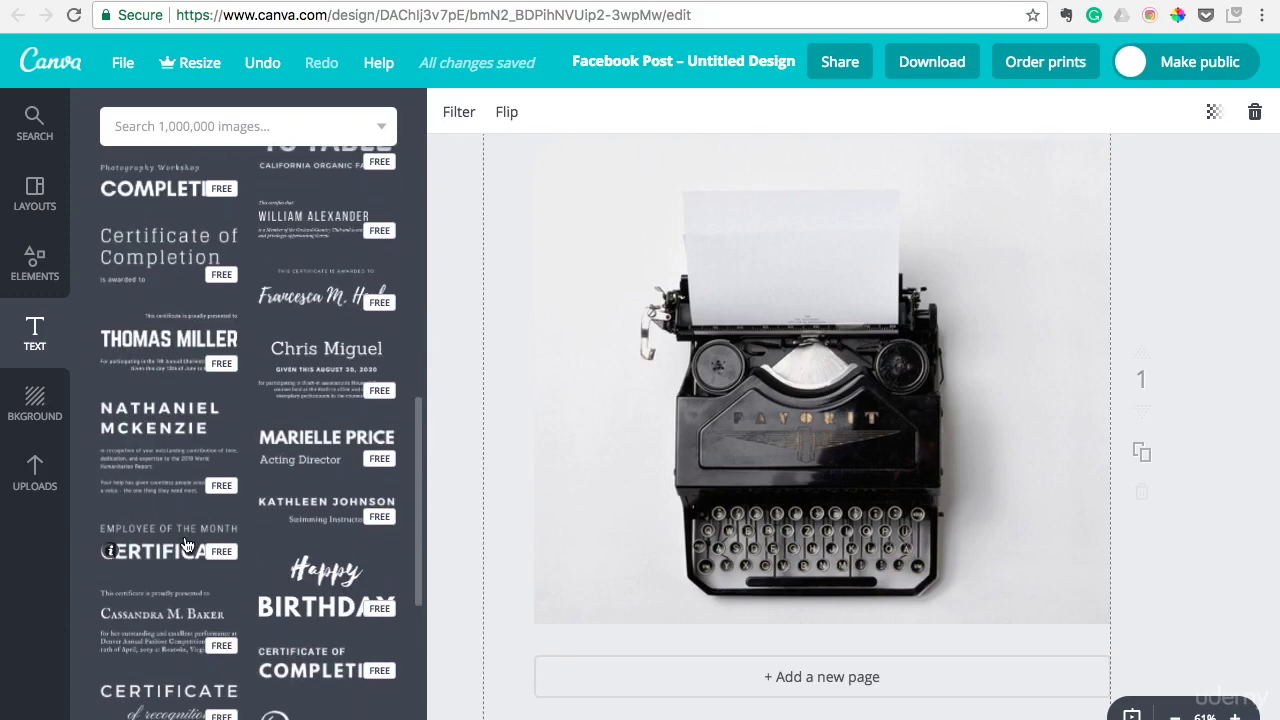
{"action": "scroll", "coordinate": [184, 544], "scroll_direction": "up", "scroll_amount": 15}
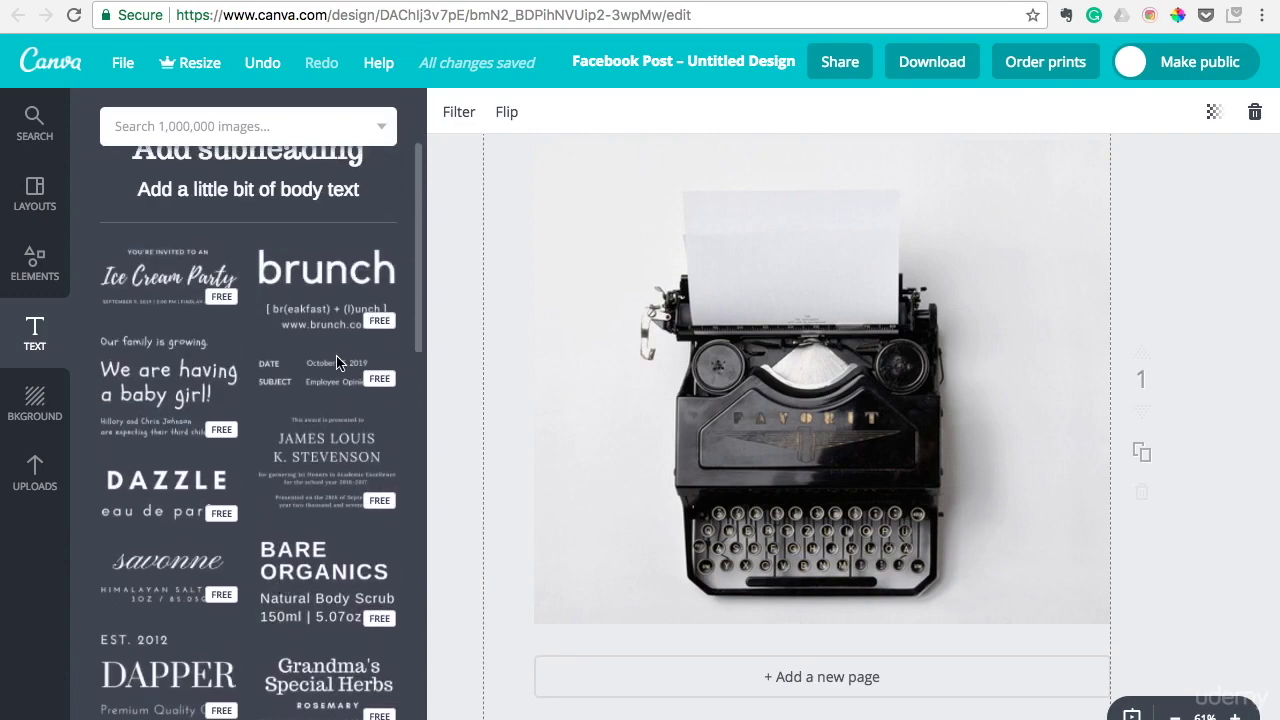
{"action": "scroll", "coordinate": [337, 363], "scroll_direction": "up", "scroll_amount": 3}
{"action": "scroll", "coordinate": [308, 508], "scroll_direction": "down", "scroll_amount": 4}
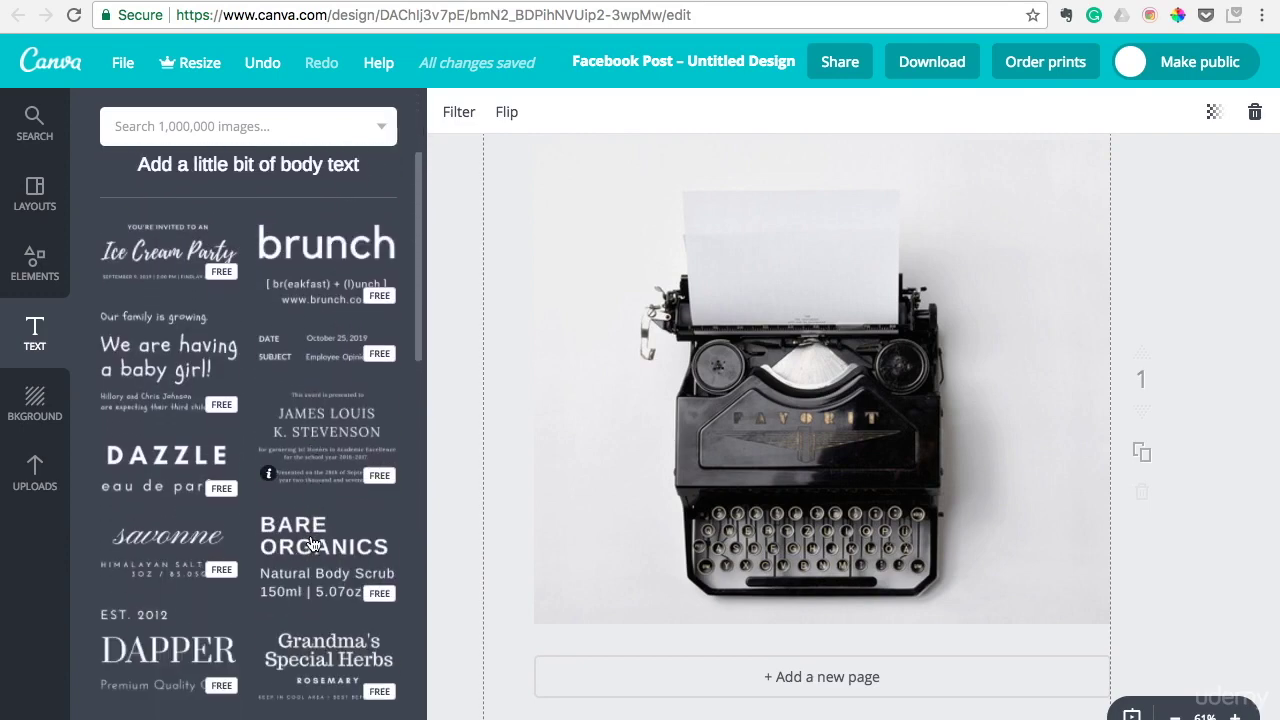
{"action": "left_click", "coordinate": [178, 427]}
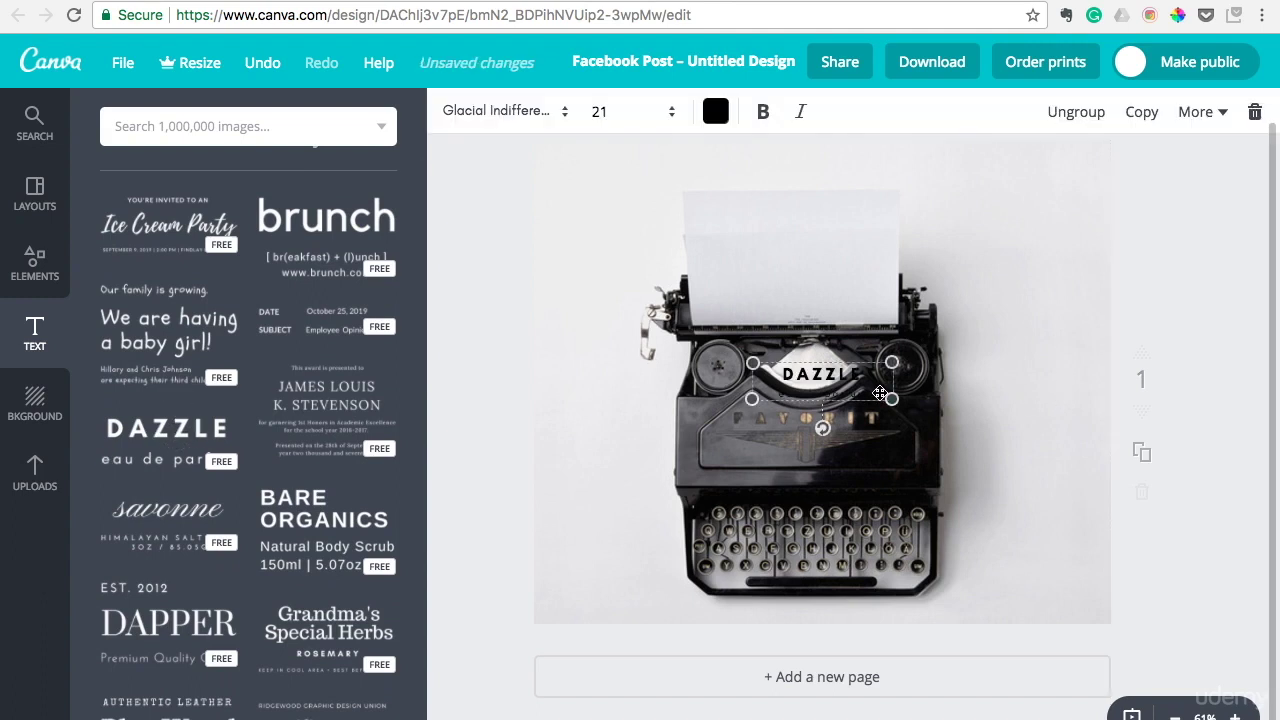
{"action": "left_click_drag", "start_coordinate": [874, 368], "coordinate": [905, 305]}
{"action": "left_click", "coordinate": [846, 266]}
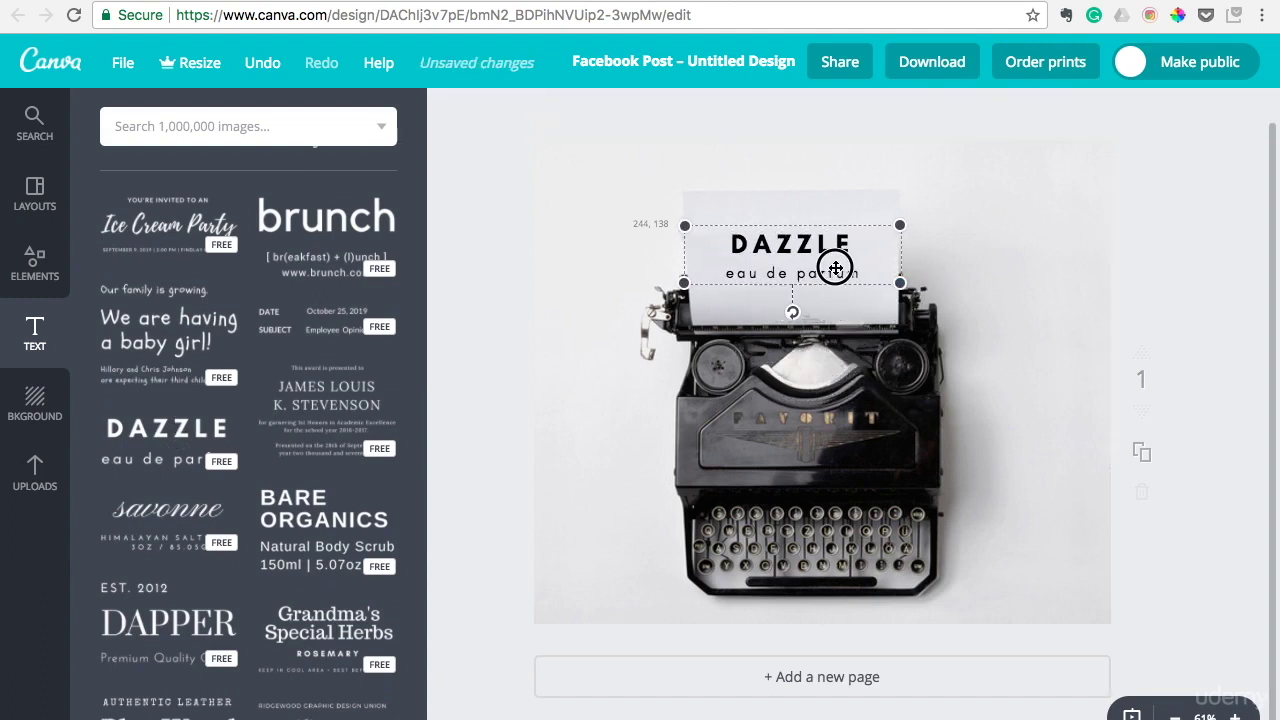
- Replace the heading text "DAZZLE" with "THIS A TEST"
{"action": "double_click", "coordinate": [834, 251]}
{"action": "key", "text": "BackSpace"}
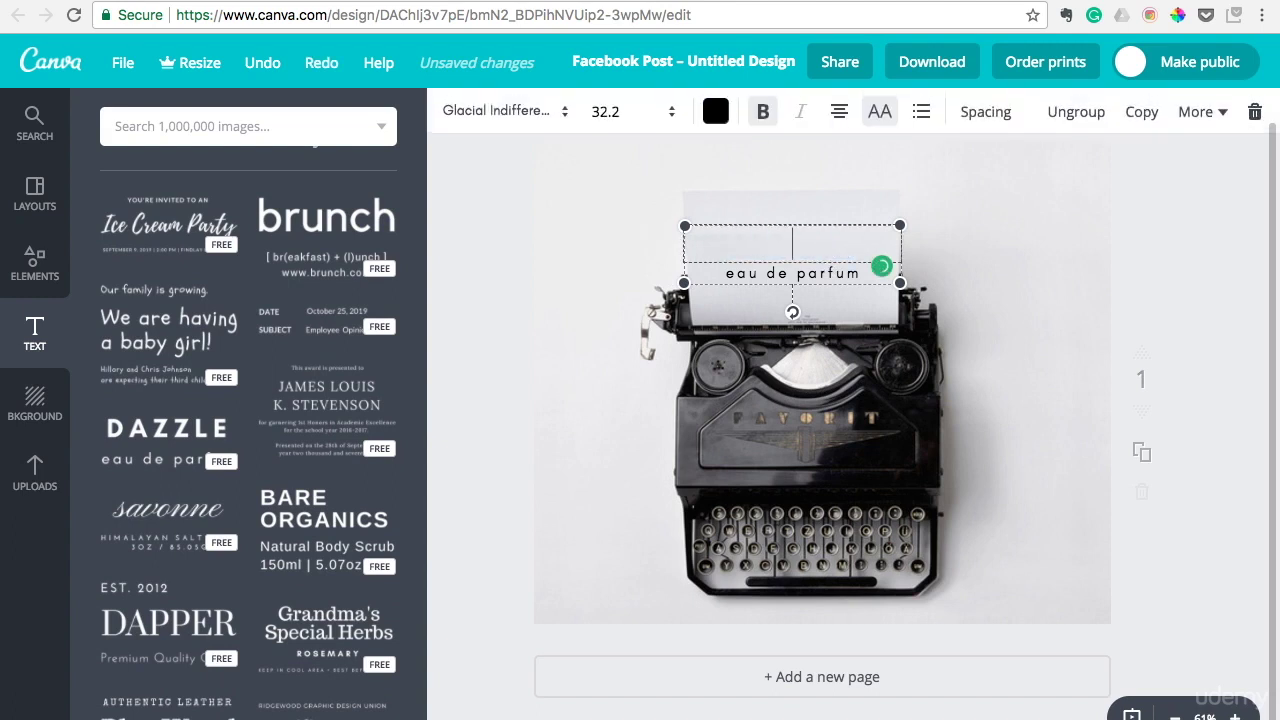
{"action": "type", "text": "THIS A TEST"}
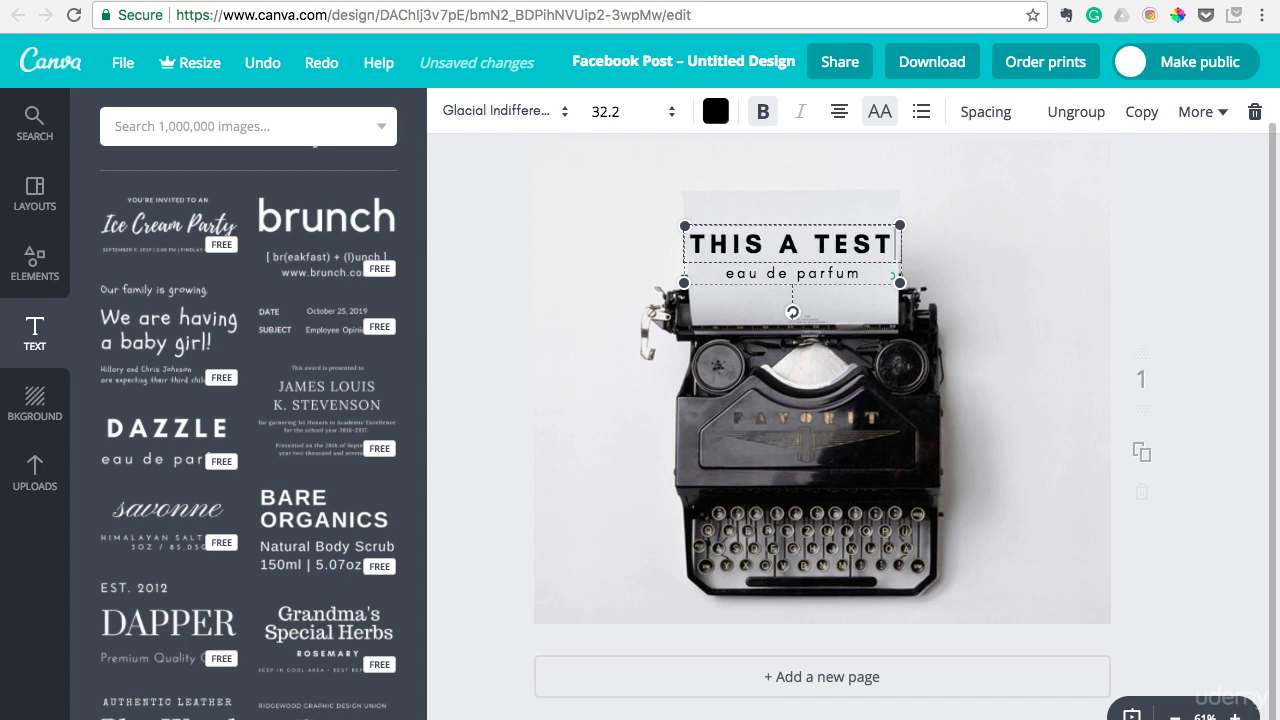
- Replace the "eau de parfum" line under the heading with the blog's website address in capitals
{"action": "triple_click", "coordinate": [848, 274]}
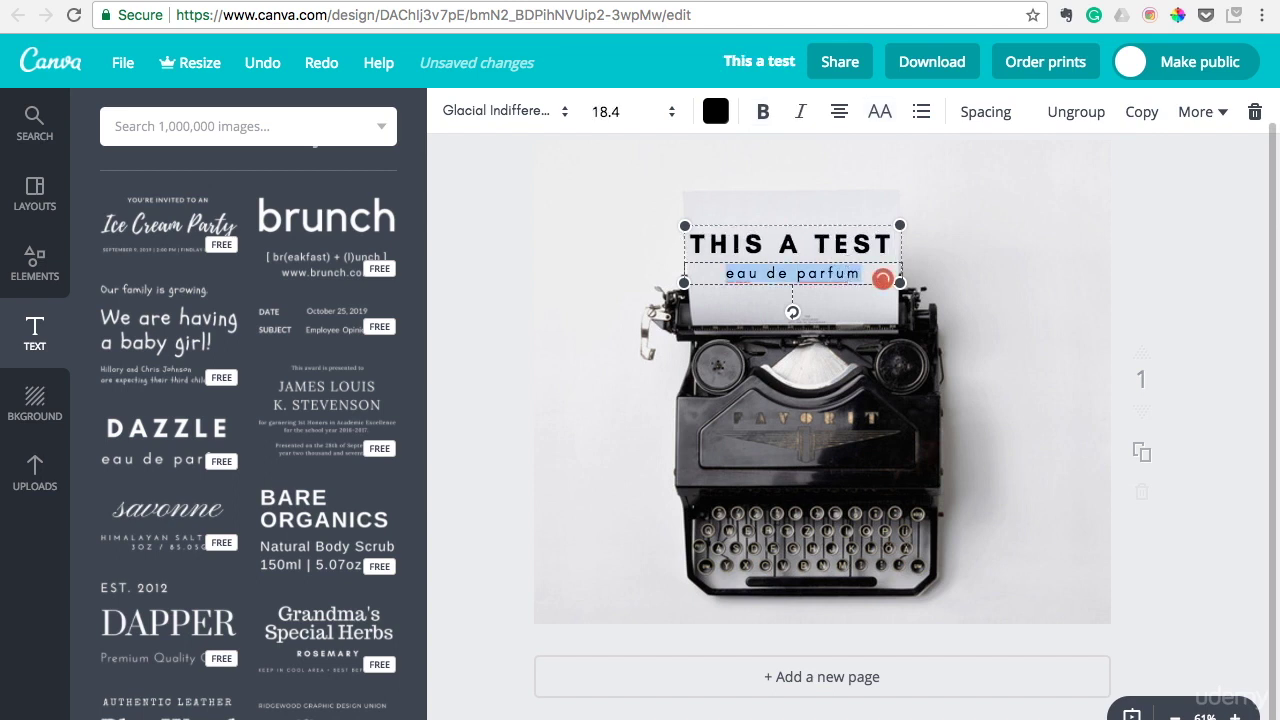
{"action": "type", "text": "ty"}
{"action": "key", "text": "BackSpace"}
{"action": "key", "text": "BackSpace"}
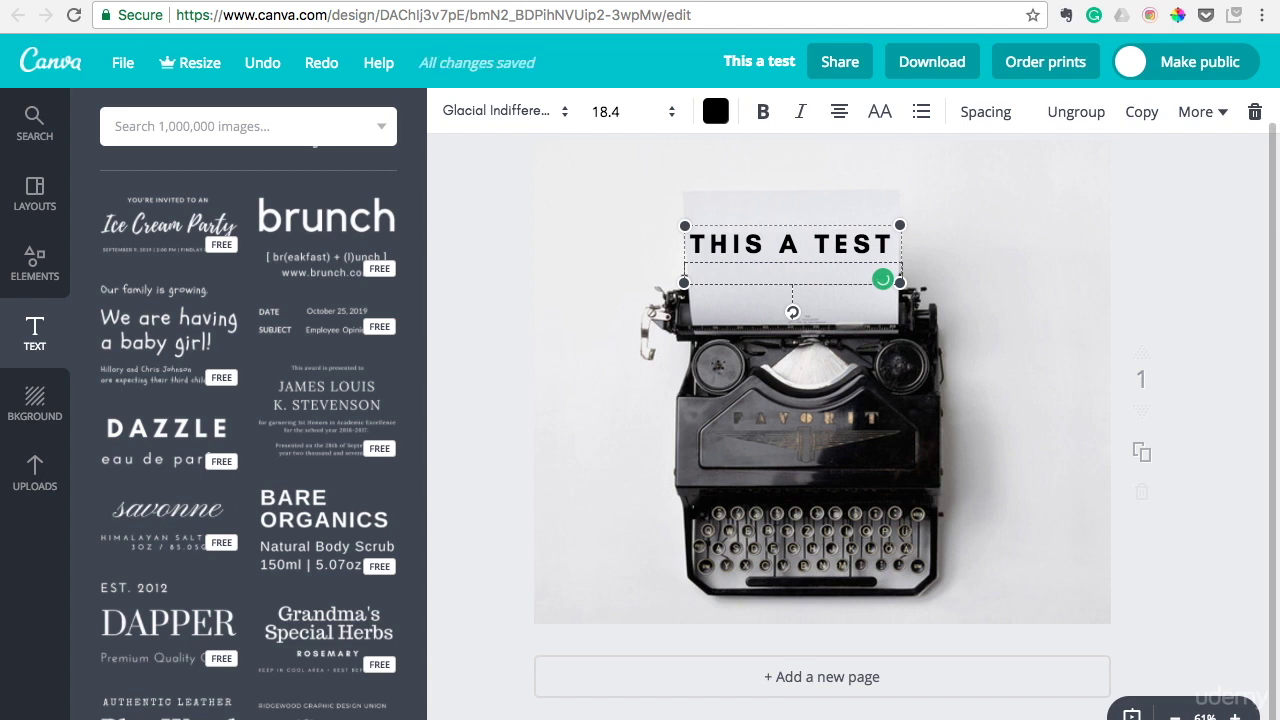
{"action": "type", "text": "TYLERSPEEGLE.COM"}
{"action": "left_click", "coordinate": [1017, 289]}
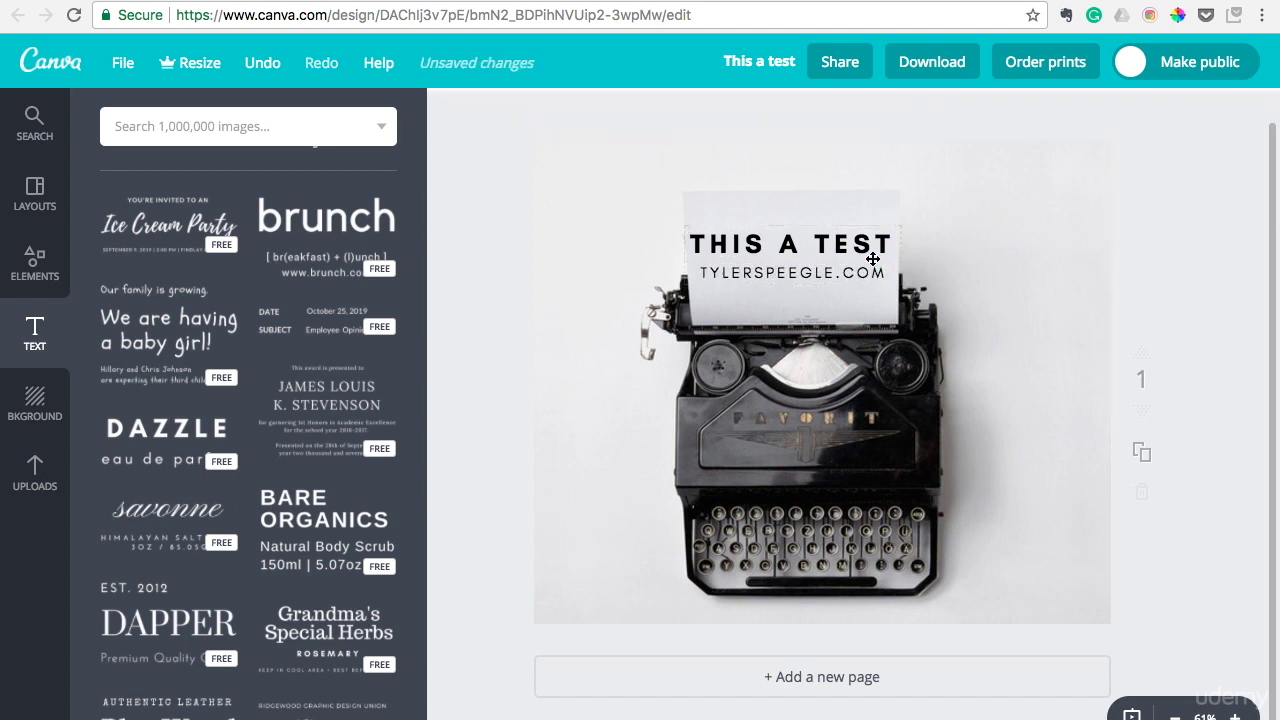
- Scale the text group down to about size 26.8 and tilt it slightly to fit the typewriter's paper
{"action": "mouse_move", "coordinate": [865, 249]}
{"action": "left_mouse_down"}
{"action": "mouse_move", "coordinate": [893, 282]}
{"action": "mouse_move", "coordinate": [871, 269]}
{"action": "left_mouse_up"}
{"action": "left_click", "coordinate": [904, 284]}
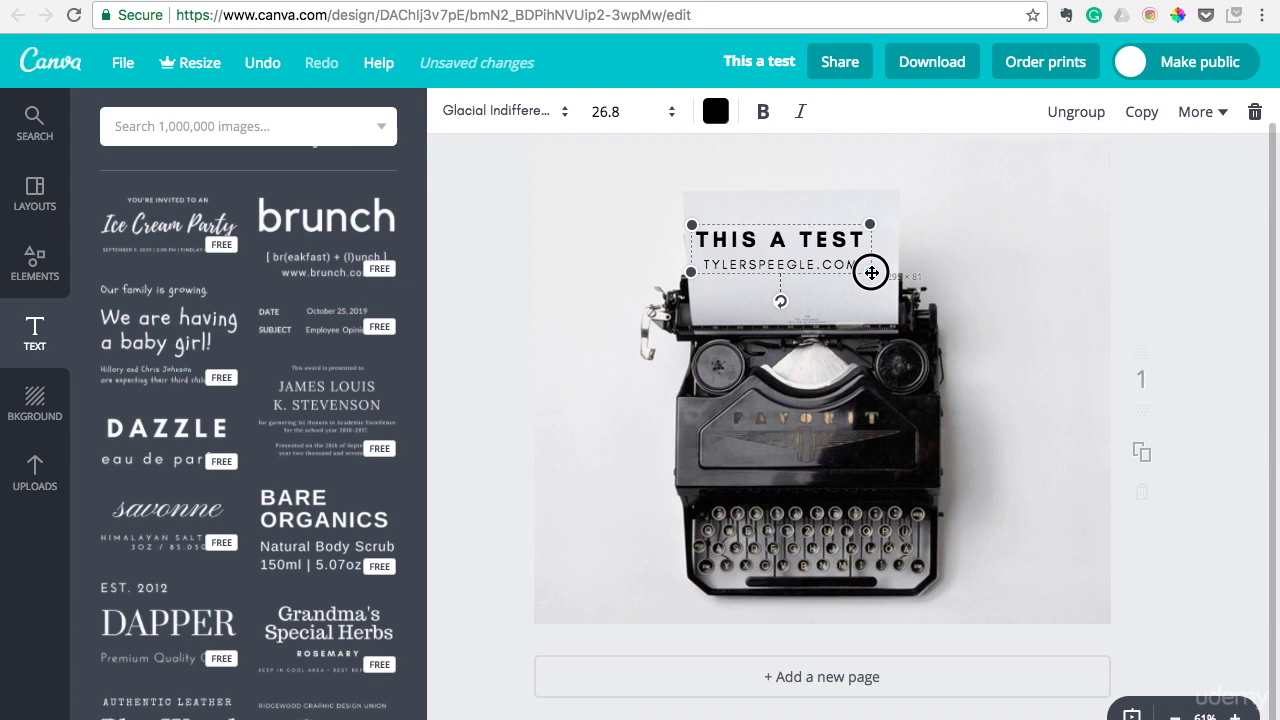
{"action": "left_click_drag", "start_coordinate": [826, 233], "coordinate": [840, 234]}
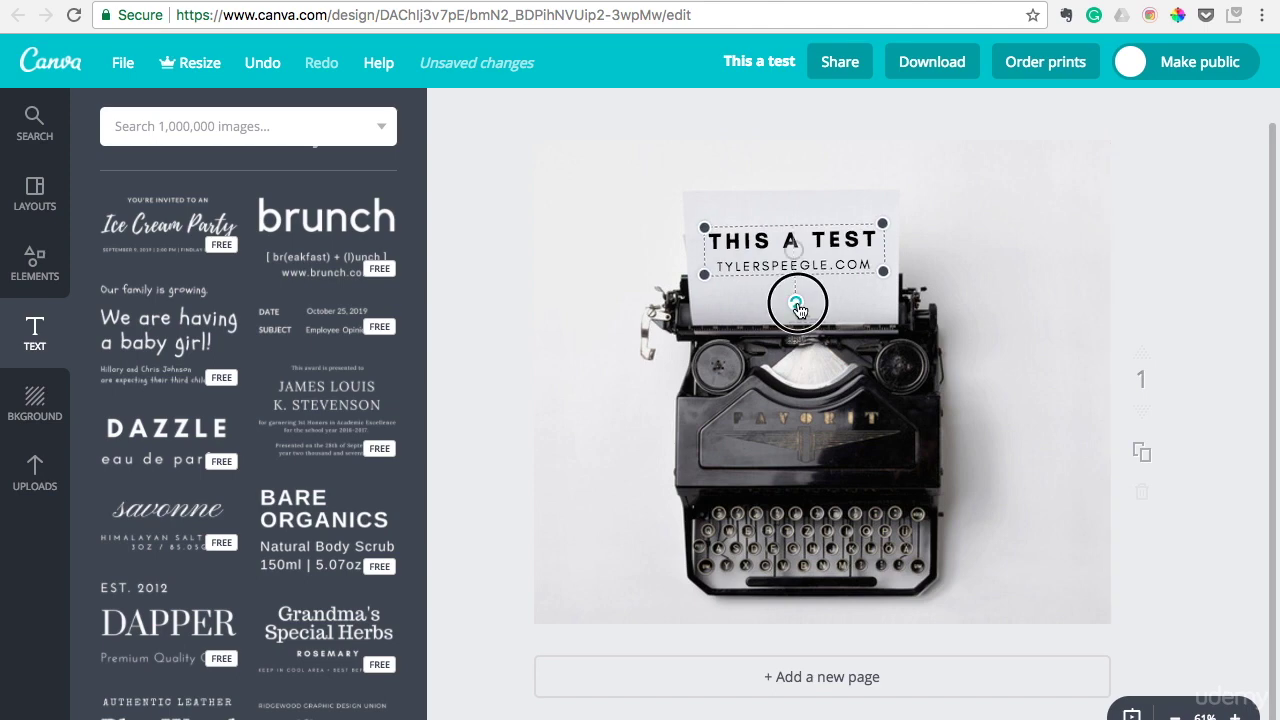
{"action": "left_click_drag", "start_coordinate": [807, 253], "coordinate": [808, 268]}
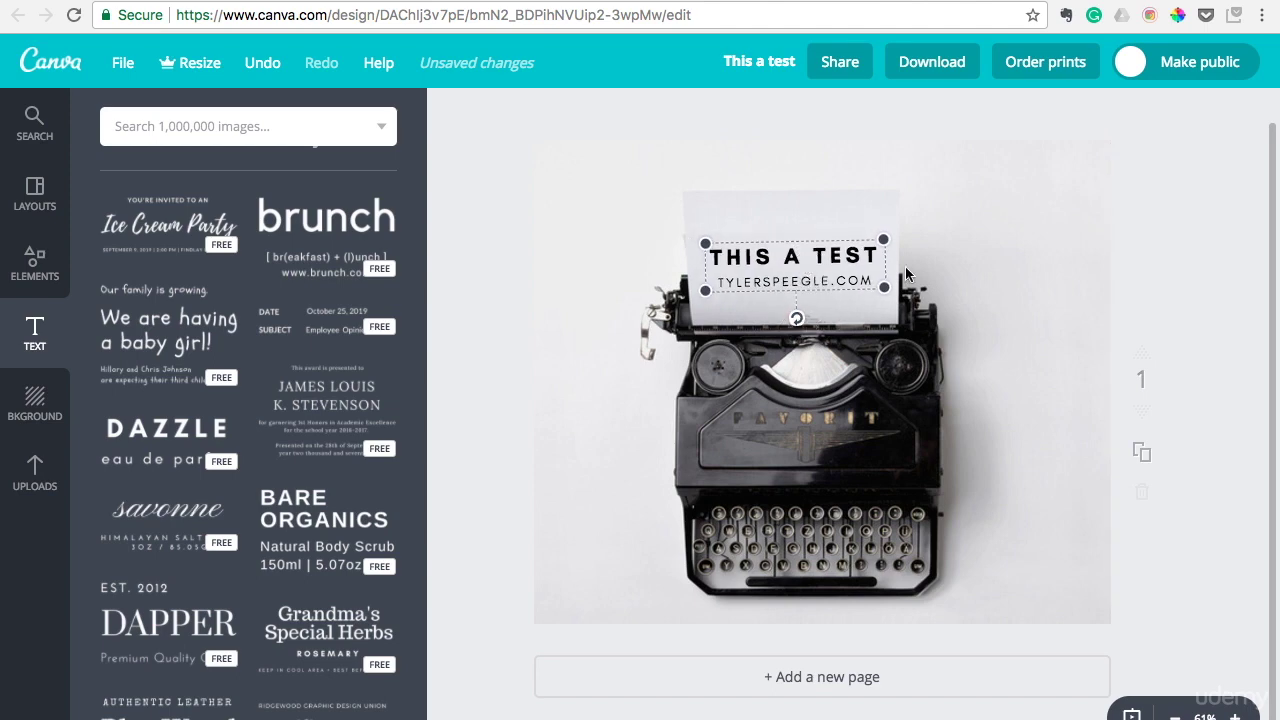
{"action": "left_click", "coordinate": [1011, 279]}
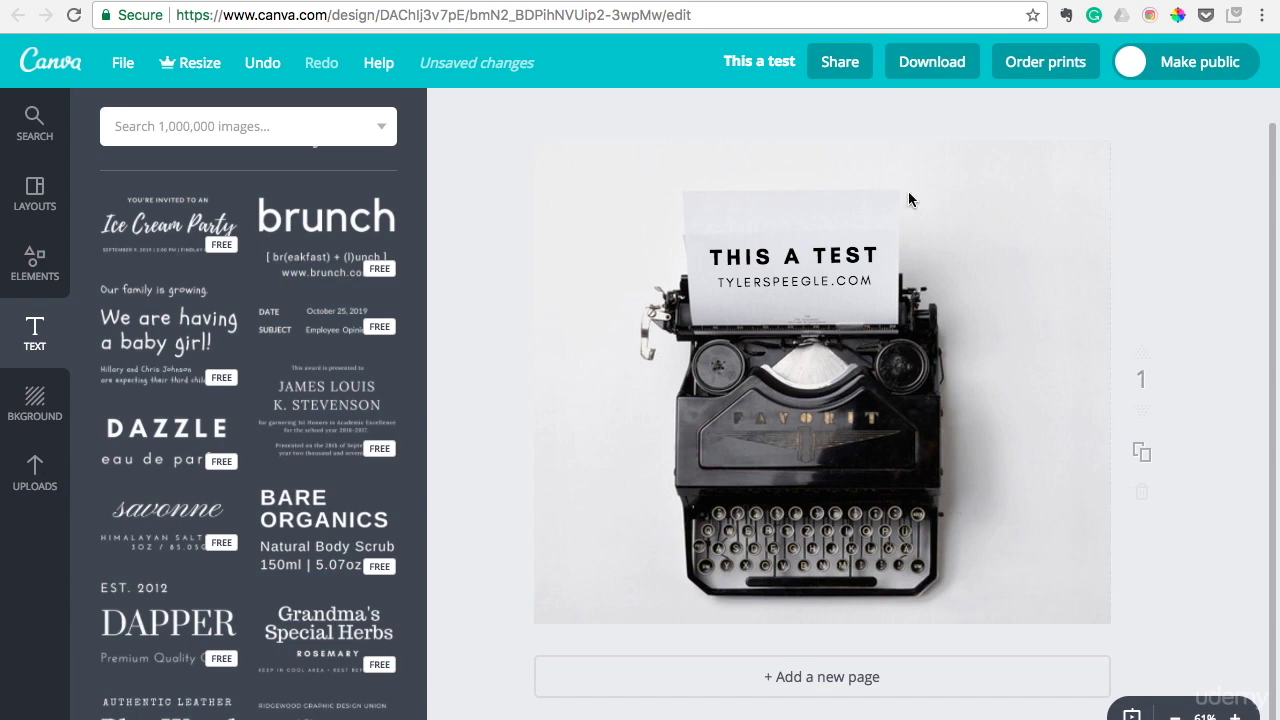
- Review the file types available for downloading the design, and close the list without downloading
{"action": "left_click", "coordinate": [931, 76]}
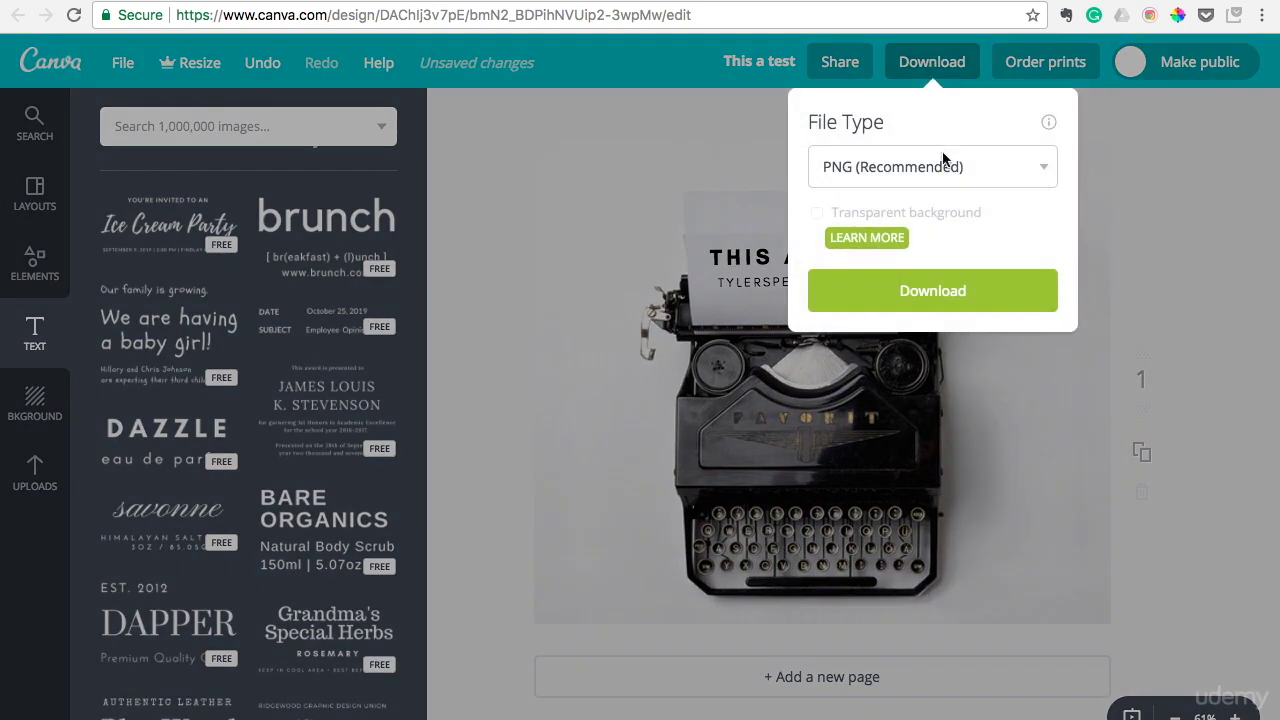
{"action": "left_click", "coordinate": [931, 167]}
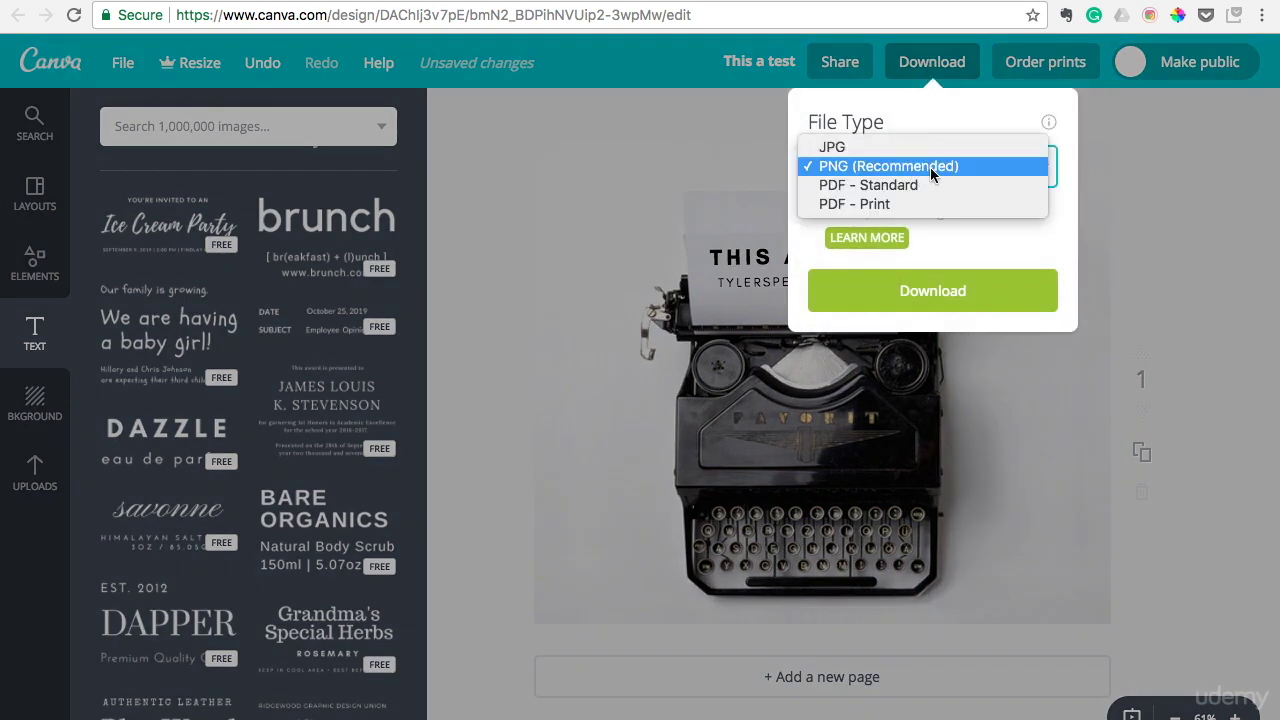
{"action": "left_click", "coordinate": [995, 237]}
{"action": "left_click", "coordinate": [1178, 222]}
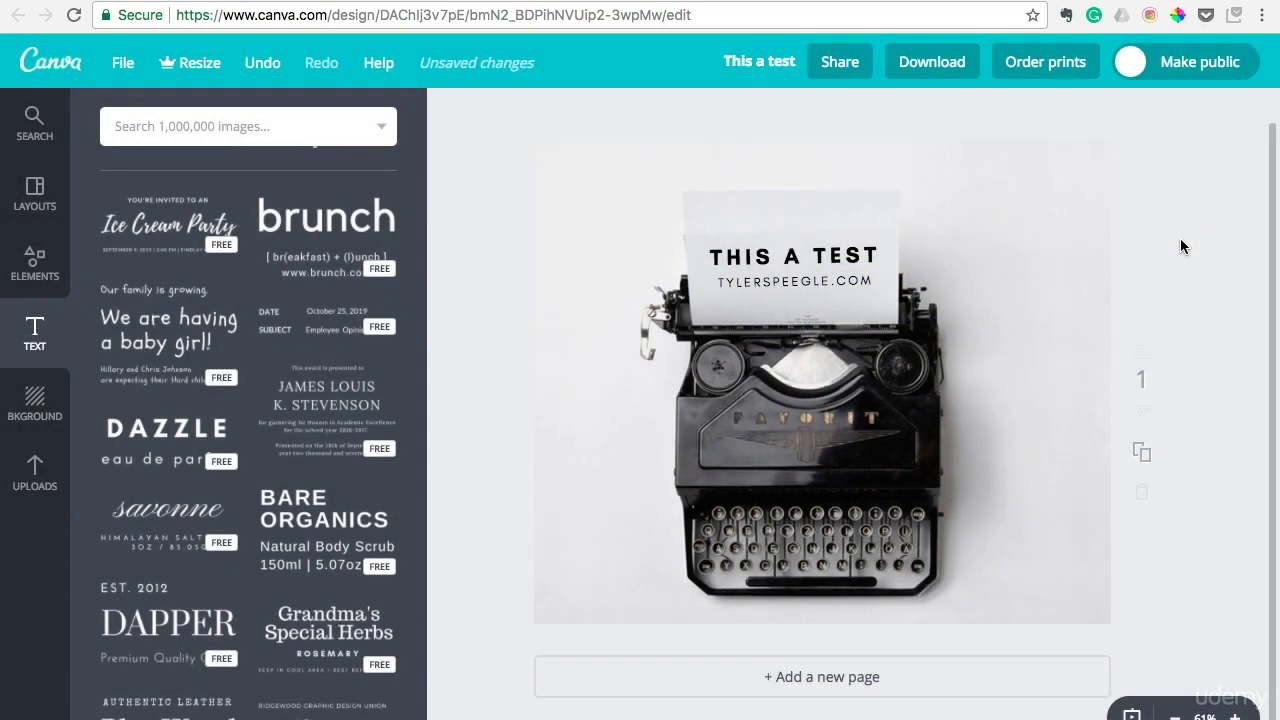
- Look at the options for inviting people to view or edit the design, and close the sharing dialog without inviting anyone
{"action": "left_click", "coordinate": [830, 62]}
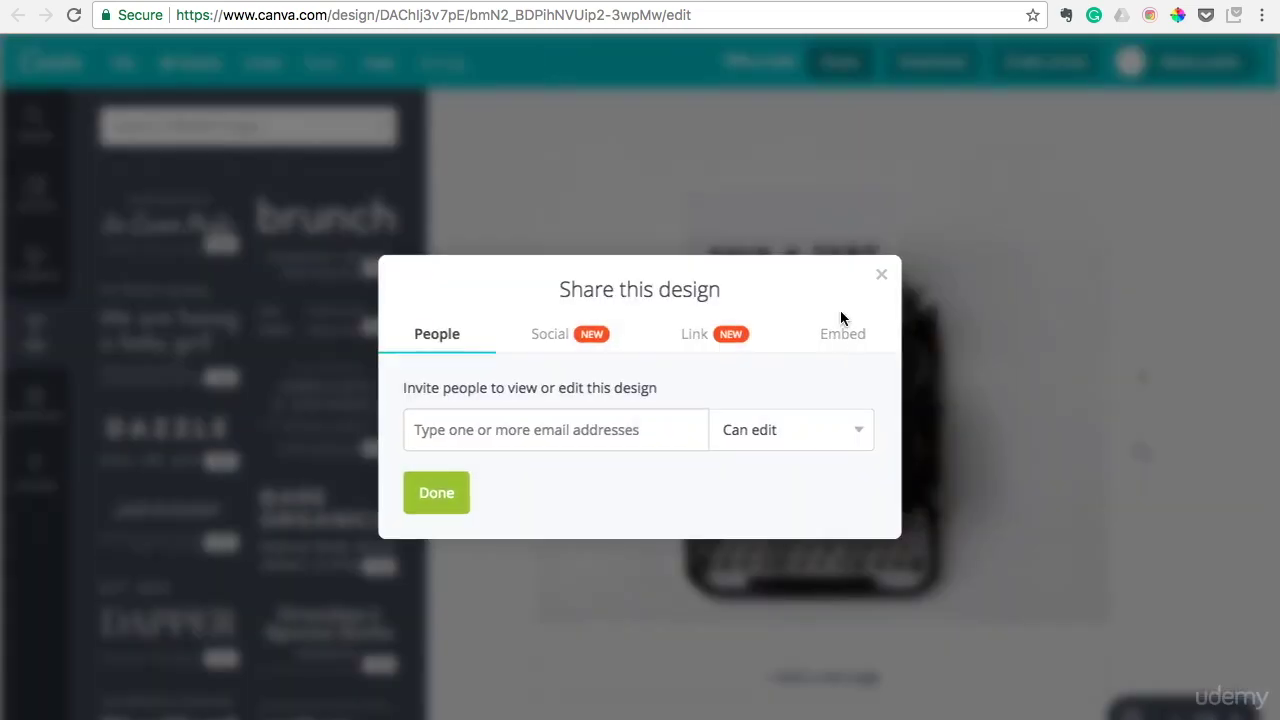
{"action": "left_click", "coordinate": [539, 425]}
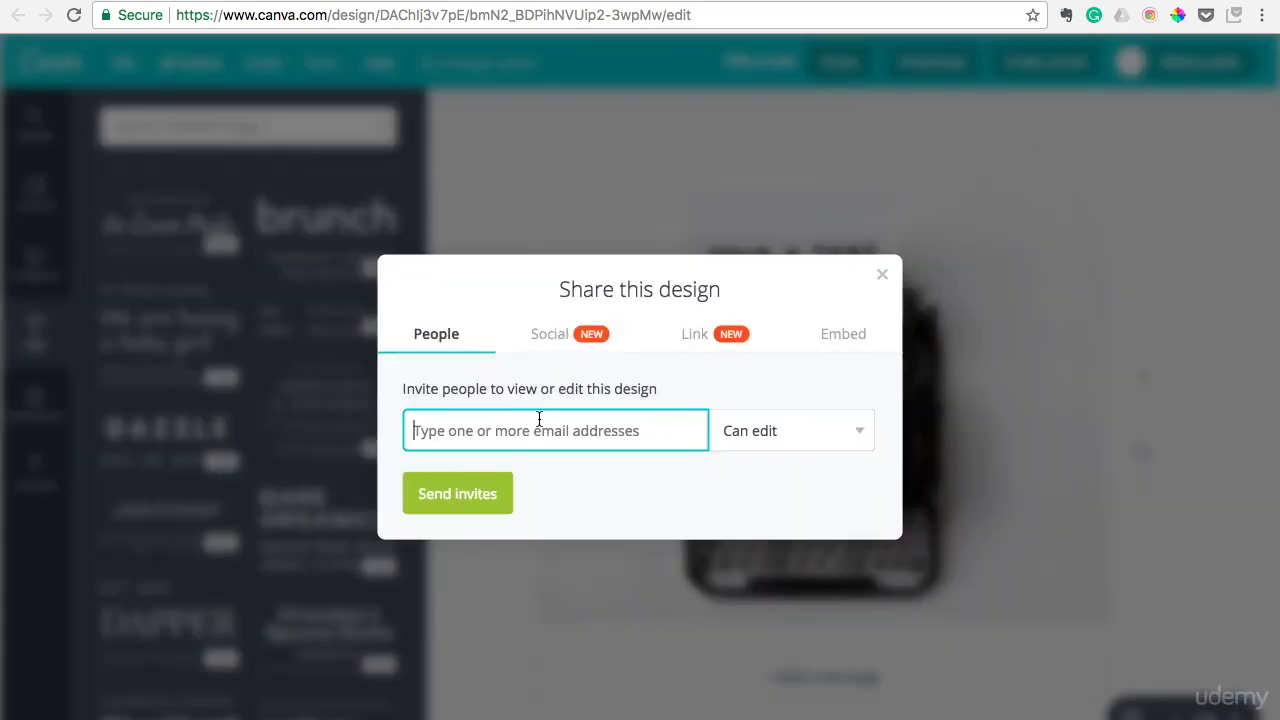
{"action": "left_click", "coordinate": [895, 285]}
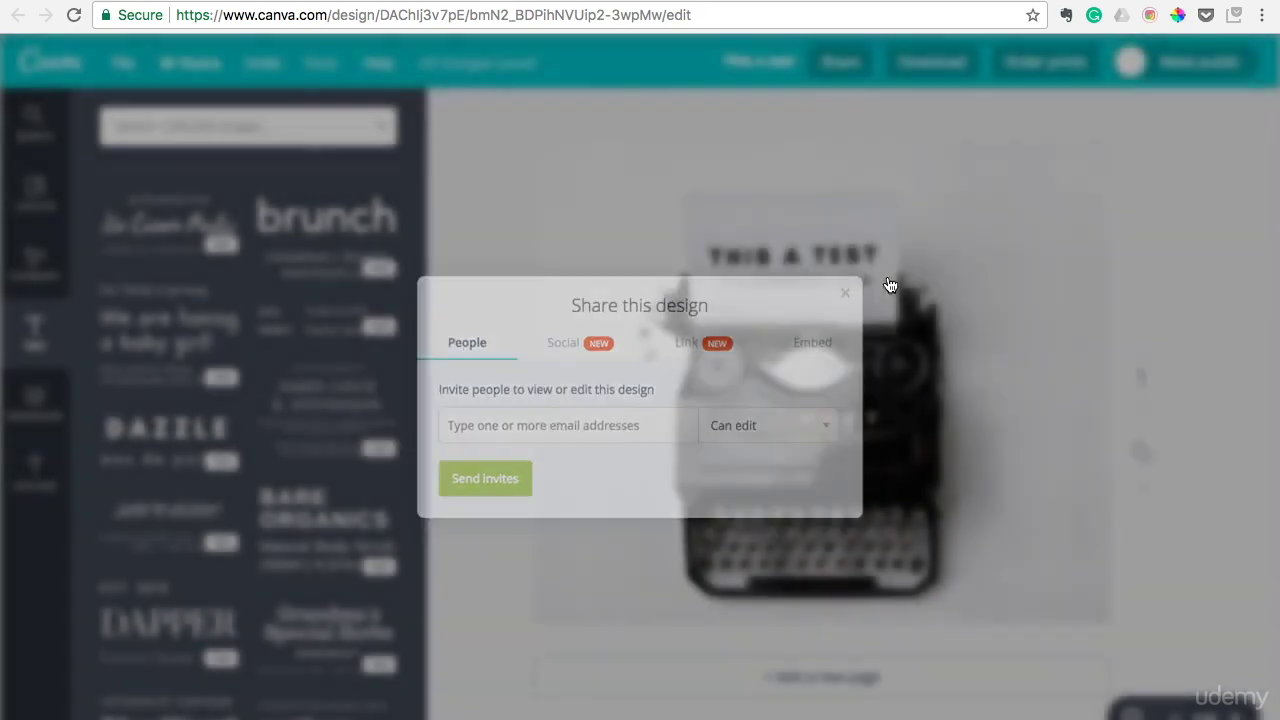
- Browse the Illustrations collection among the design elements
{"action": "left_click", "coordinate": [34, 262]}
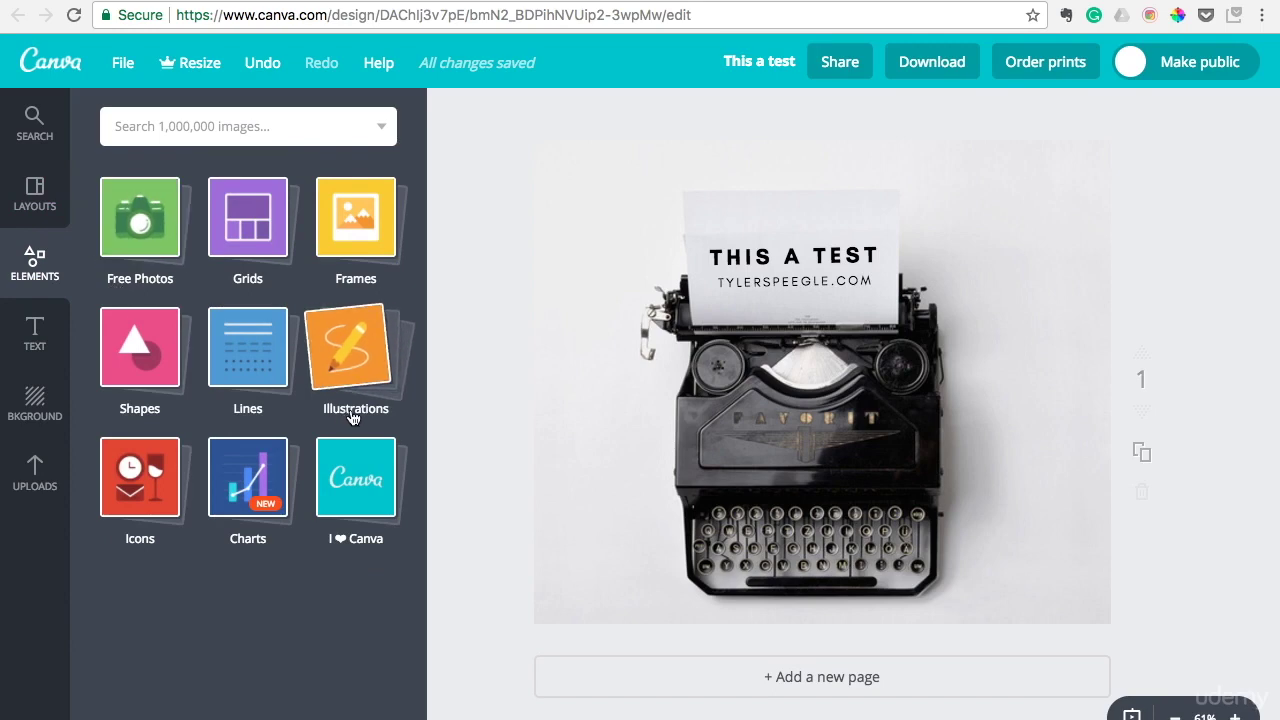
{"action": "left_click", "coordinate": [357, 352]}
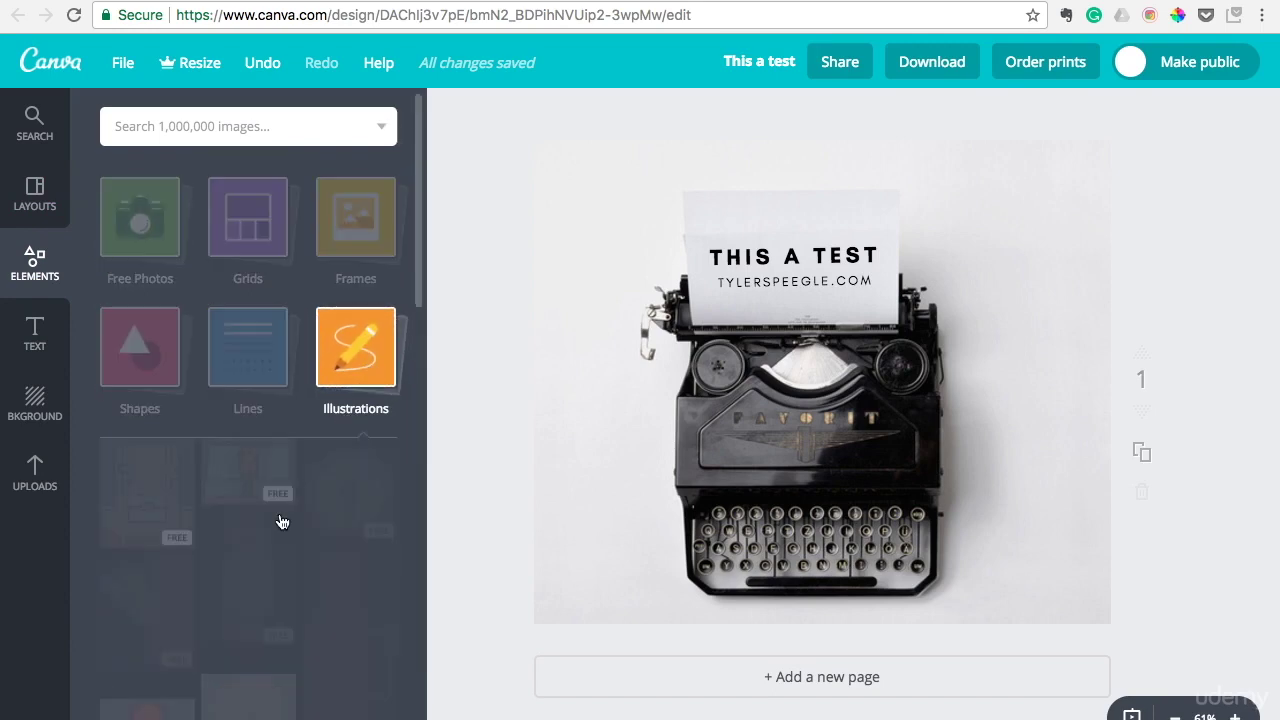
{"action": "scroll", "coordinate": [282, 522], "scroll_direction": "down", "scroll_amount": 3}
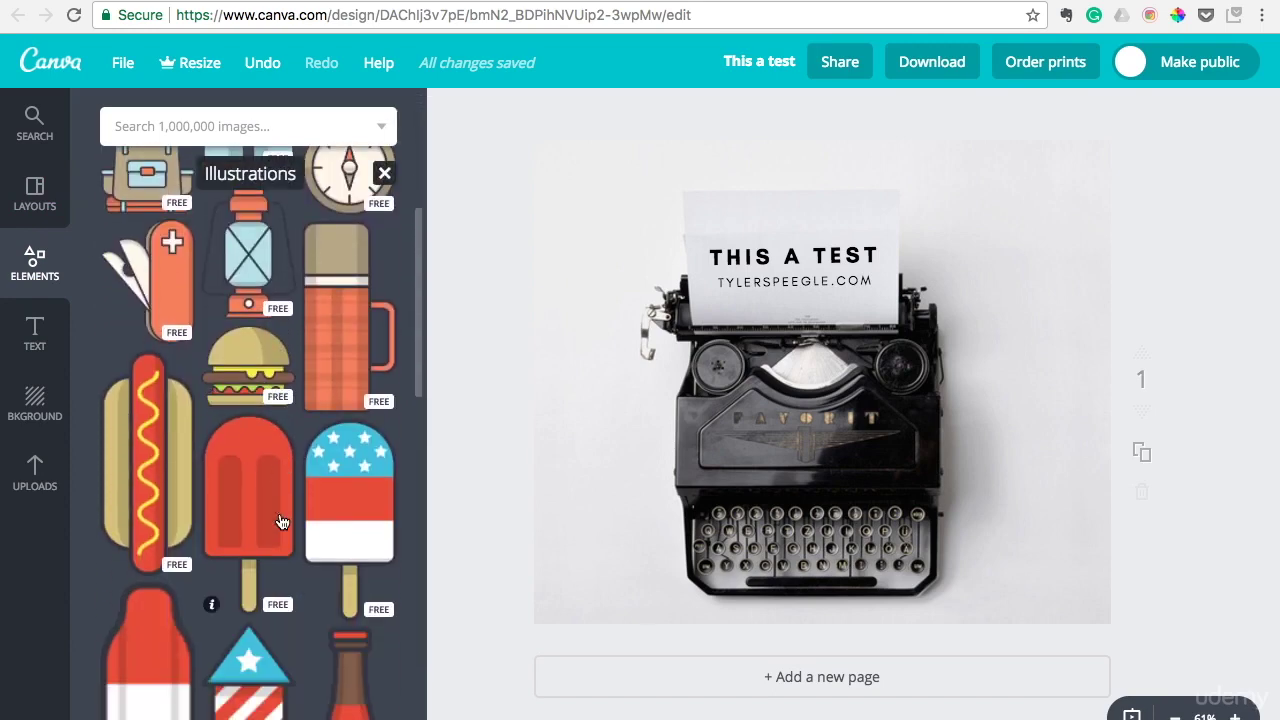
{"action": "scroll", "coordinate": [282, 522], "scroll_direction": "up", "scroll_amount": 6}
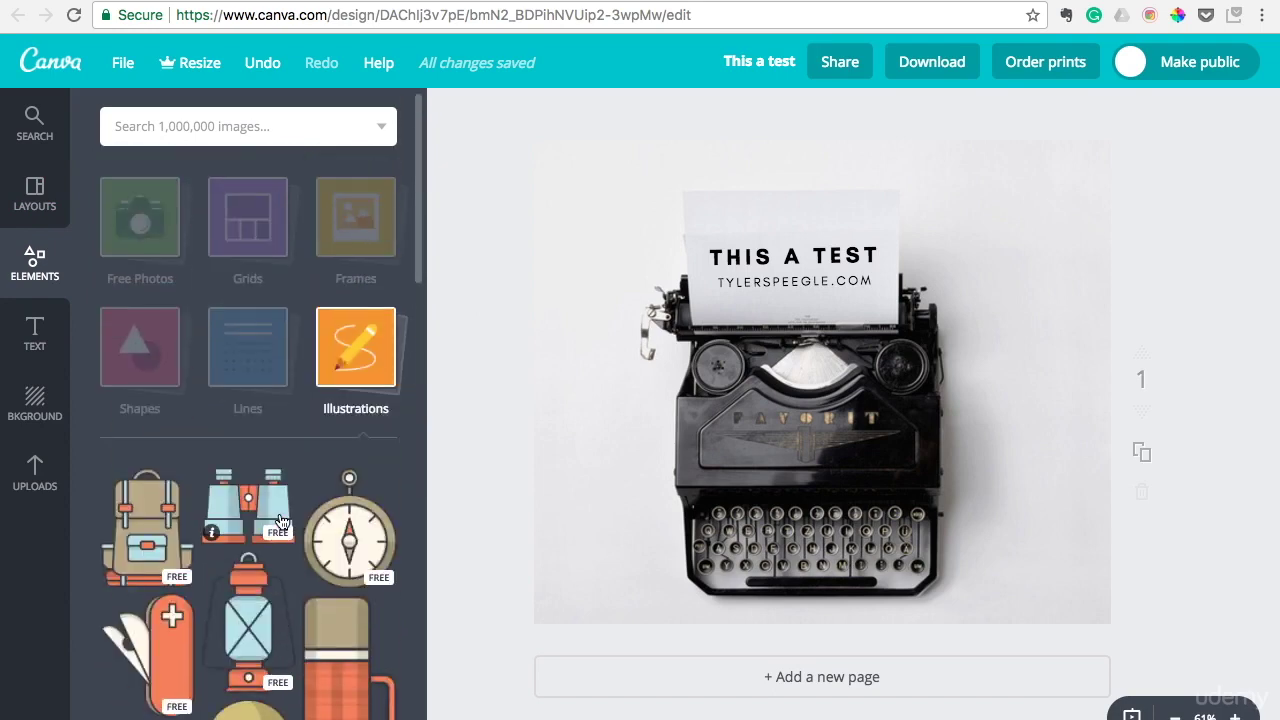
- Add the free photo of an open lined notebook beside a coffee cup to the design
{"action": "left_click", "coordinate": [116, 272]}
{"action": "left_click", "coordinate": [144, 259]}
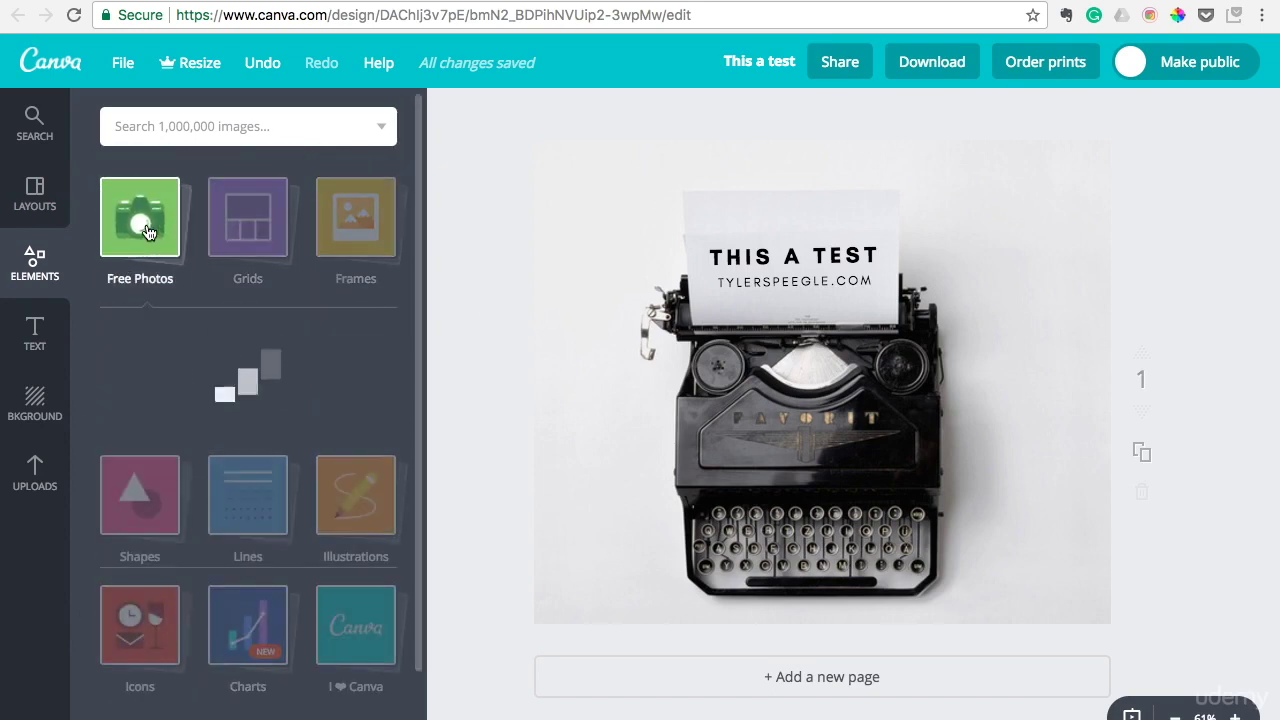
{"action": "scroll", "coordinate": [411, 530], "scroll_direction": "down", "scroll_amount": 1}
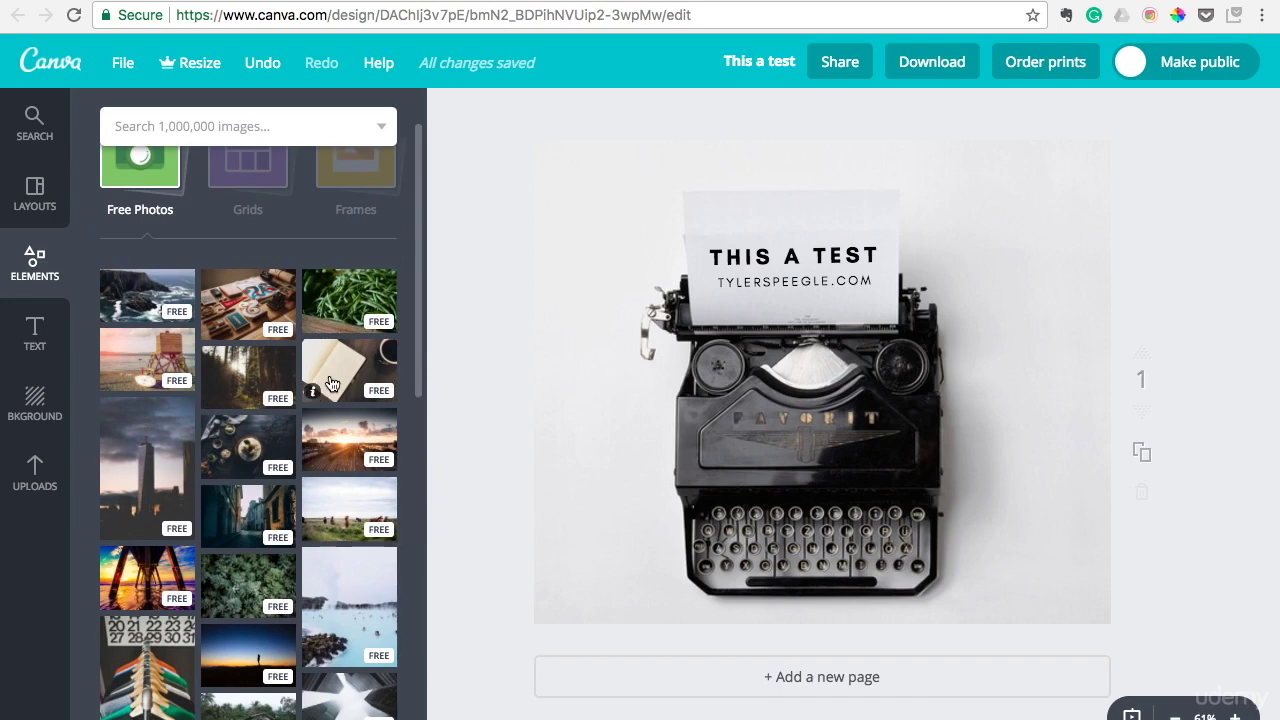
{"action": "left_click_drag", "start_coordinate": [340, 372], "coordinate": [711, 425]}
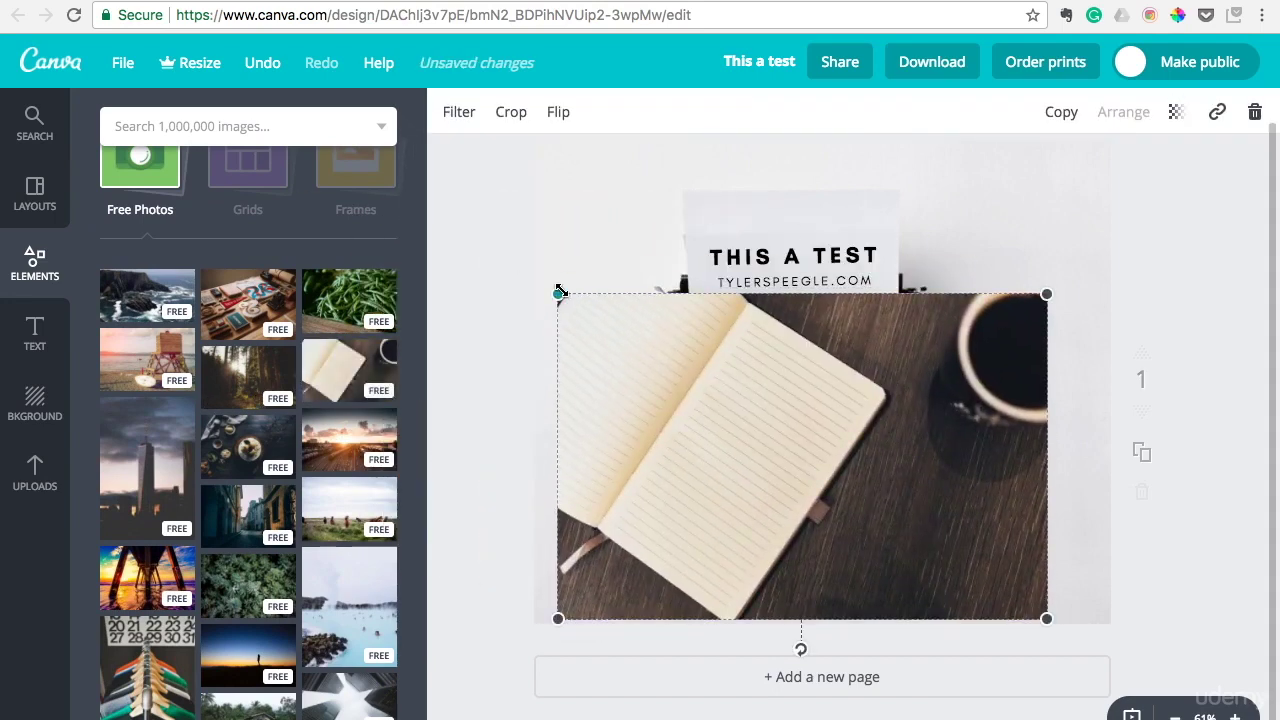
- Enlarge and reposition the notebook photo so it spans the design's full width and reaches its bottom edge, and deselect it
{"action": "left_click_drag", "start_coordinate": [558, 294], "coordinate": [437, 209]}
{"action": "left_click_drag", "start_coordinate": [692, 342], "coordinate": [806, 303]}
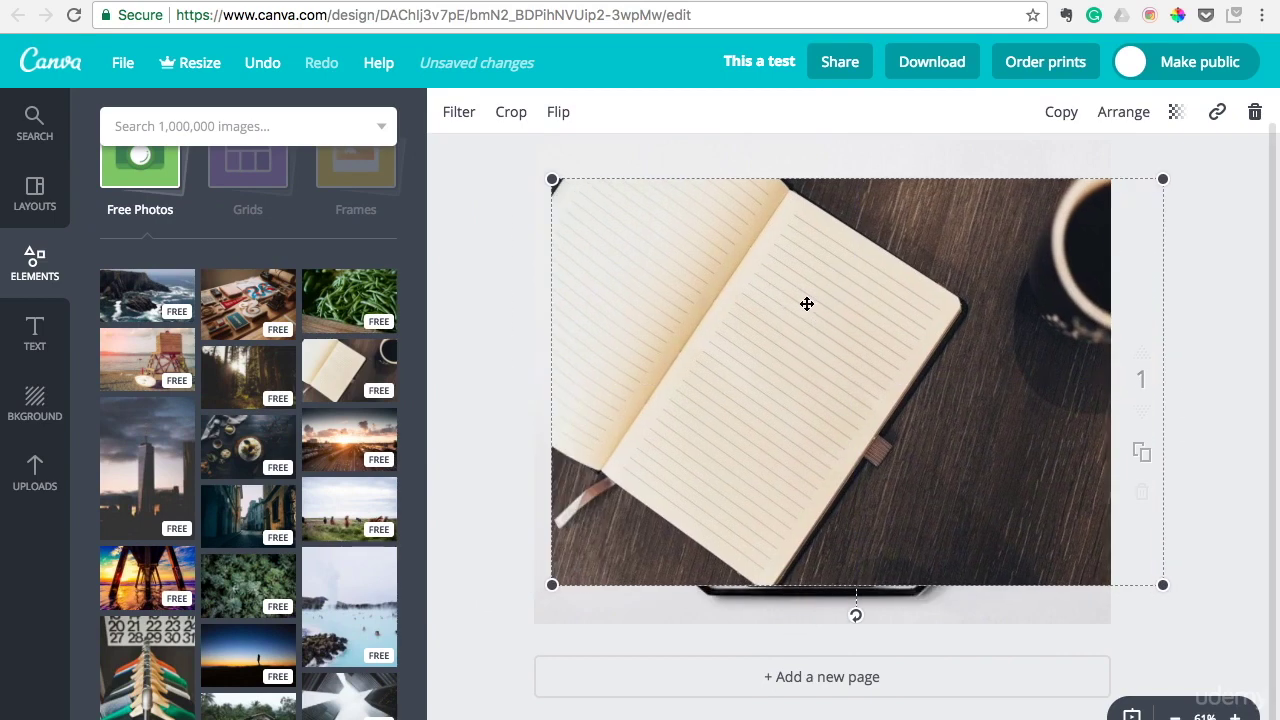
{"action": "left_click_drag", "start_coordinate": [553, 180], "coordinate": [488, 142]}
{"action": "left_click_drag", "start_coordinate": [685, 313], "coordinate": [729, 355]}
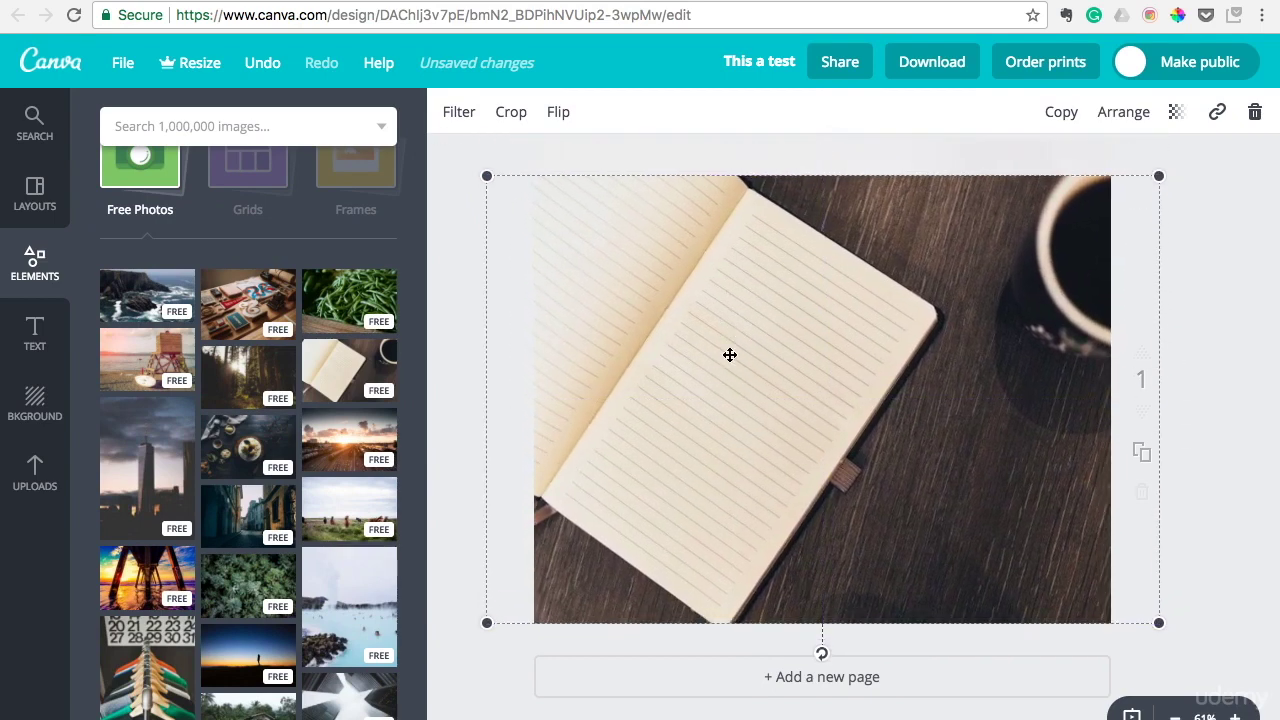
{"action": "left_click", "coordinate": [1212, 518]}
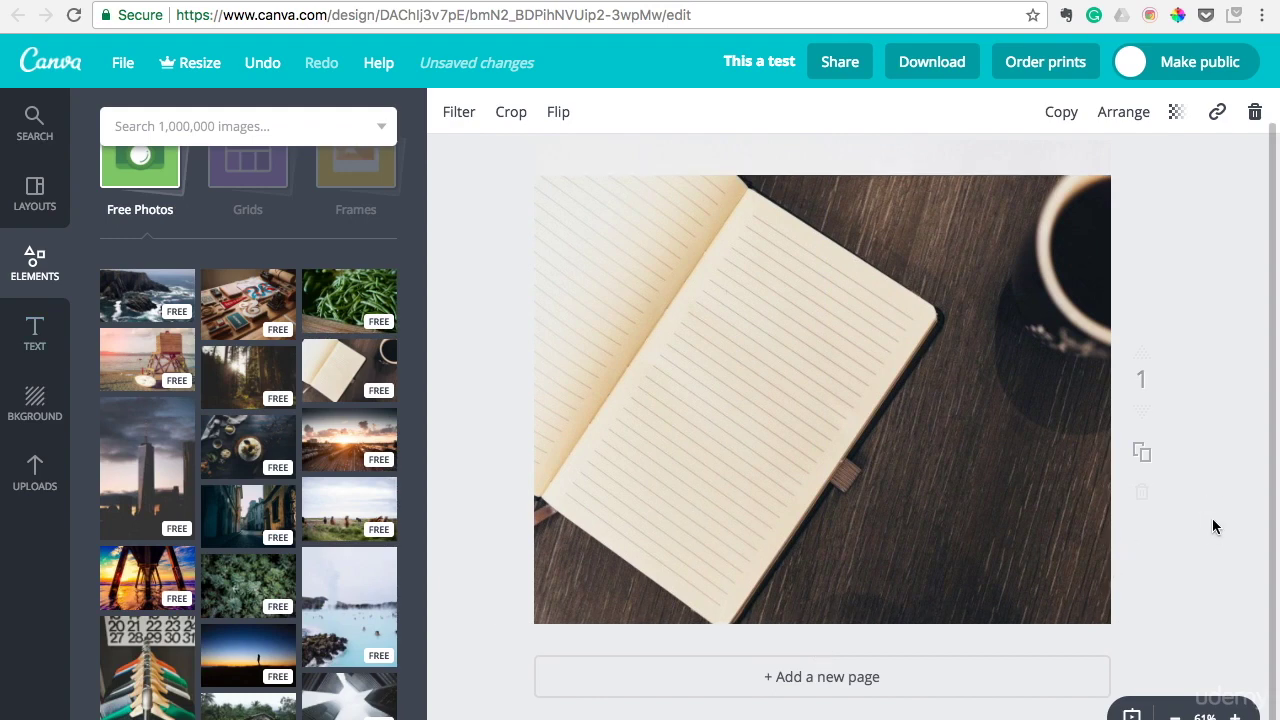